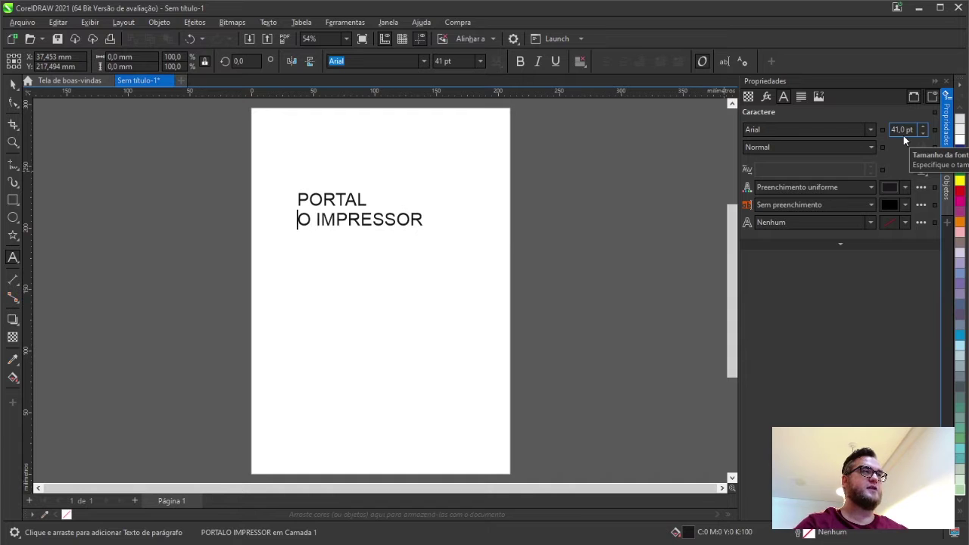
- Select the whole PORTAL O IMPRESSOR text object and undo a trial resize from its corner
left_click(13, 83)
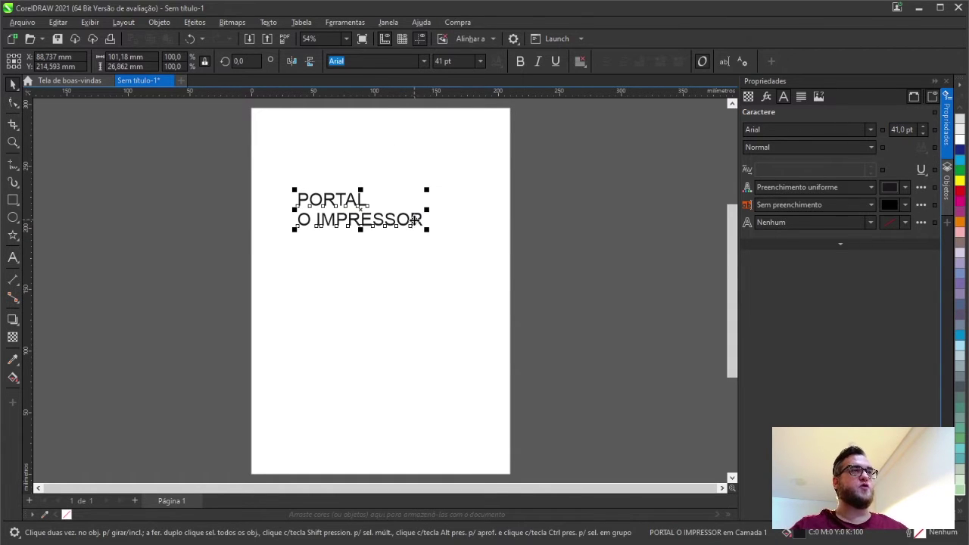
mouse_move(428, 230)
left_mouse_down()
mouse_move(469, 268)
mouse_move(421, 227)
mouse_move(439, 253)
mouse_move(428, 223)
mouse_move(454, 240)
mouse_move(435, 262)
mouse_move(430, 234)
left_mouse_up()
left_click(428, 223)
key("ctrl+z")
key("ctrl+z")
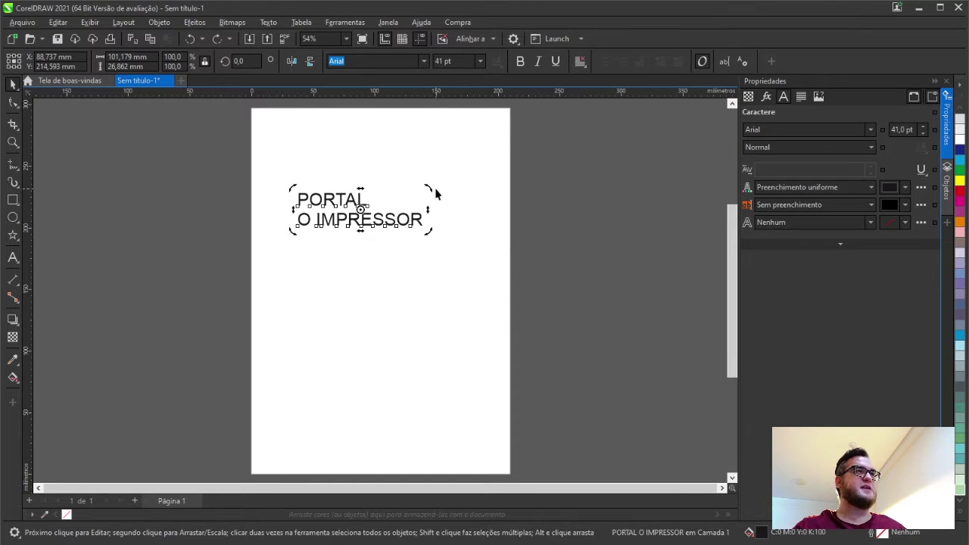
- Increase the font size of the whole PORTAL O IMPRESSOR text to 48 pt, keeping Arial
left_click(869, 129)
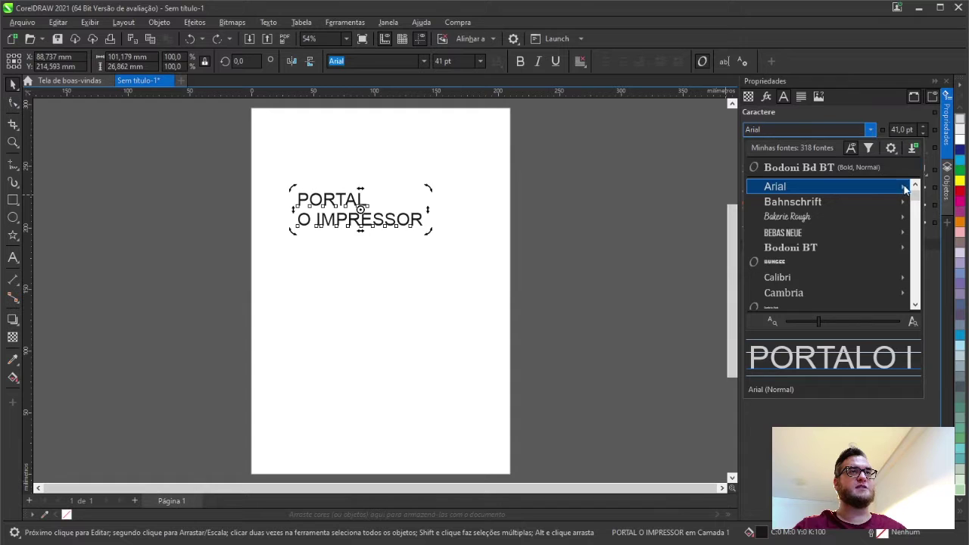
left_click(870, 129)
left_click(923, 126)
left_click(923, 126)
left_click(923, 126)
left_click(922, 126)
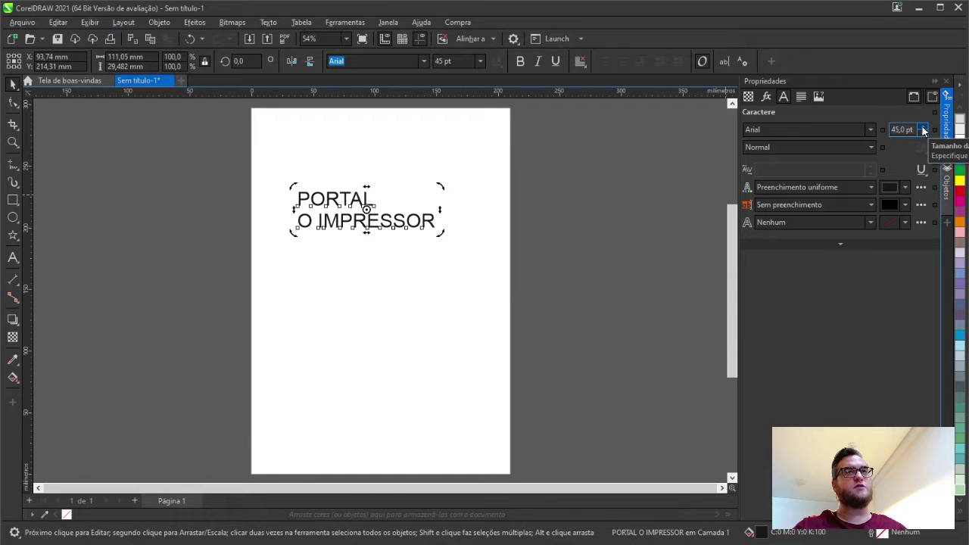
left_click(922, 127)
left_click(923, 126)
left_click(923, 126)
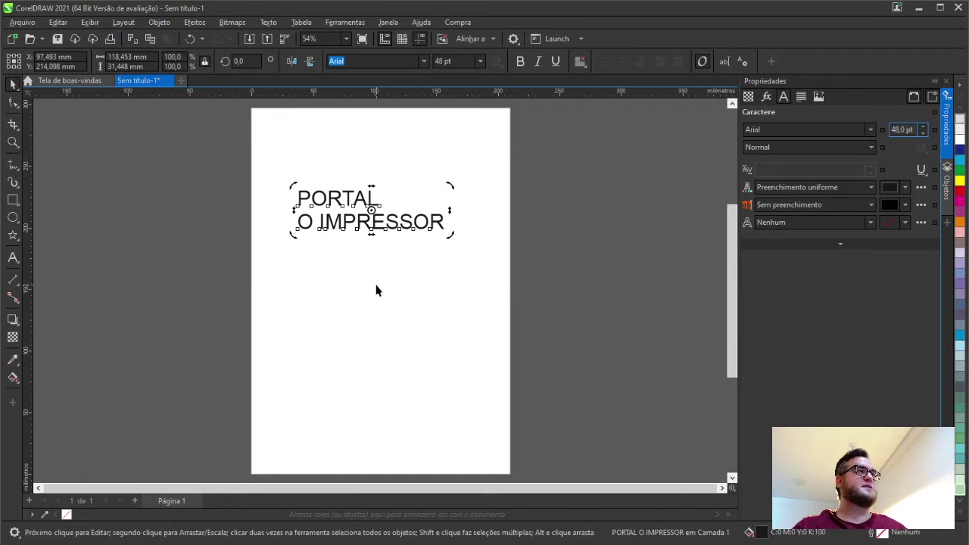
- Set the whole two-line text to 52 pt with the bold (Negrito) font style
left_click(377, 291)
left_click(355, 226)
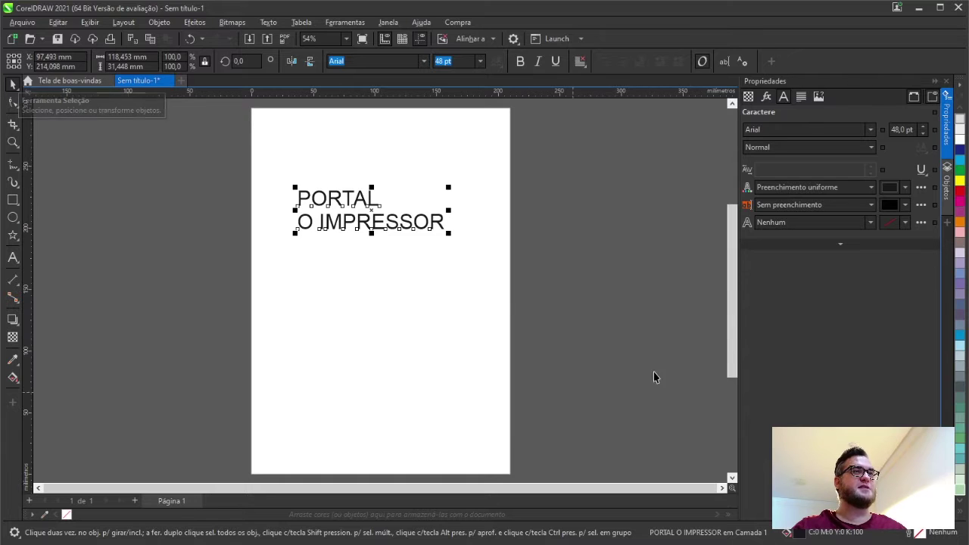
left_click(922, 126)
left_click(922, 127)
left_click(922, 127)
left_click(923, 126)
left_click(808, 147)
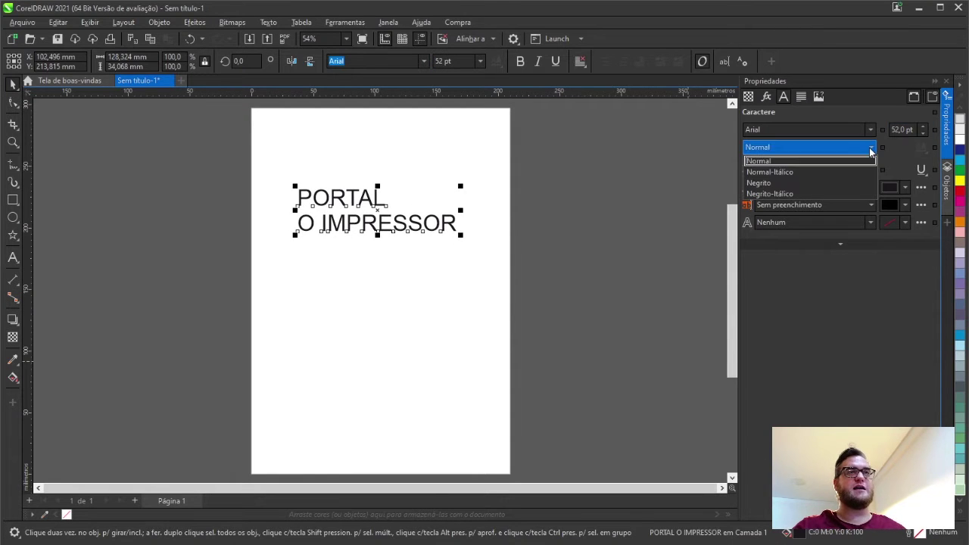
left_click(796, 184)
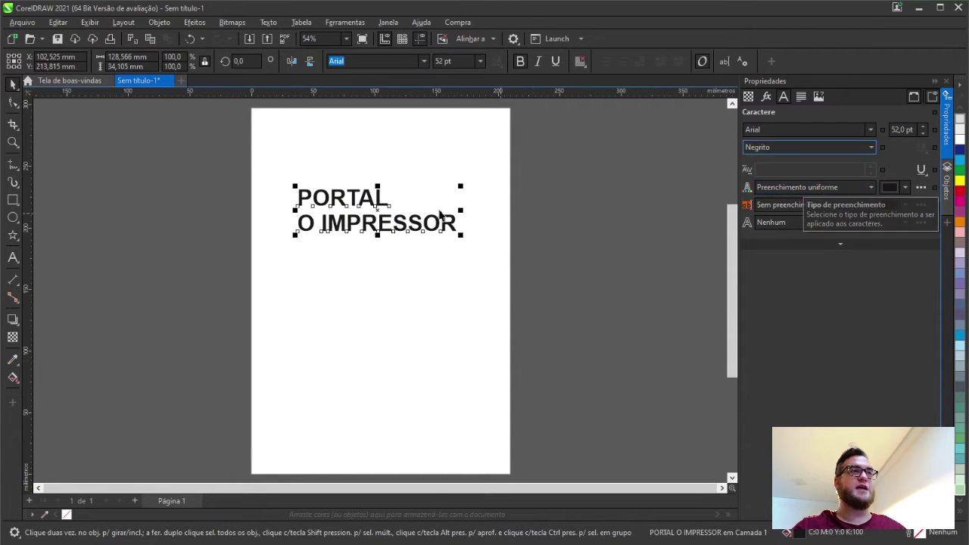
- Reduce only the word PORTAL to 37 pt within the two-line text and finish editing
double_click(408, 222)
left_click_drag(389, 193, 297, 198)
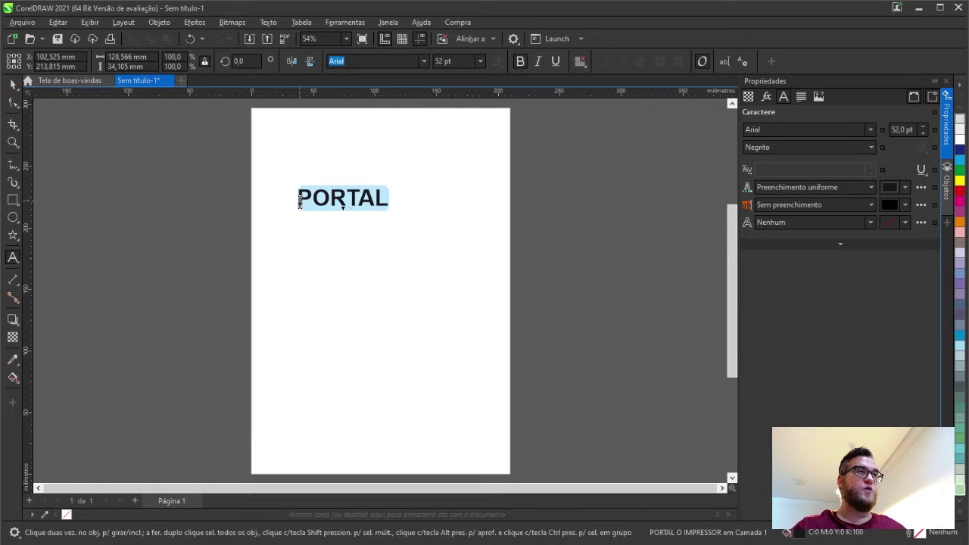
left_click(923, 133)
left_click(922, 133)
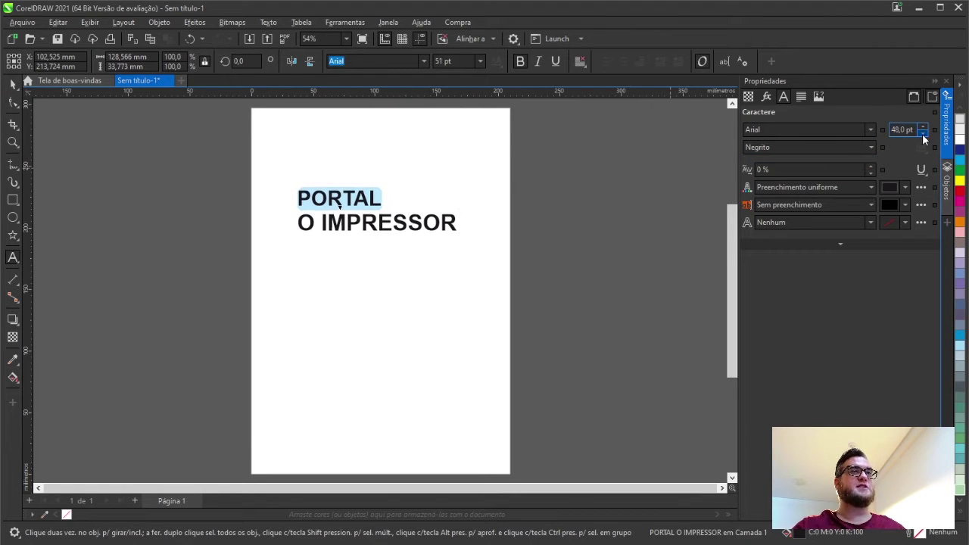
left_click(922, 134)
left_click(923, 133)
left_click(922, 133)
left_click(923, 133)
left_click(923, 133)
left_click(923, 133)
left_click(923, 133)
left_click(922, 133)
left_click(922, 133)
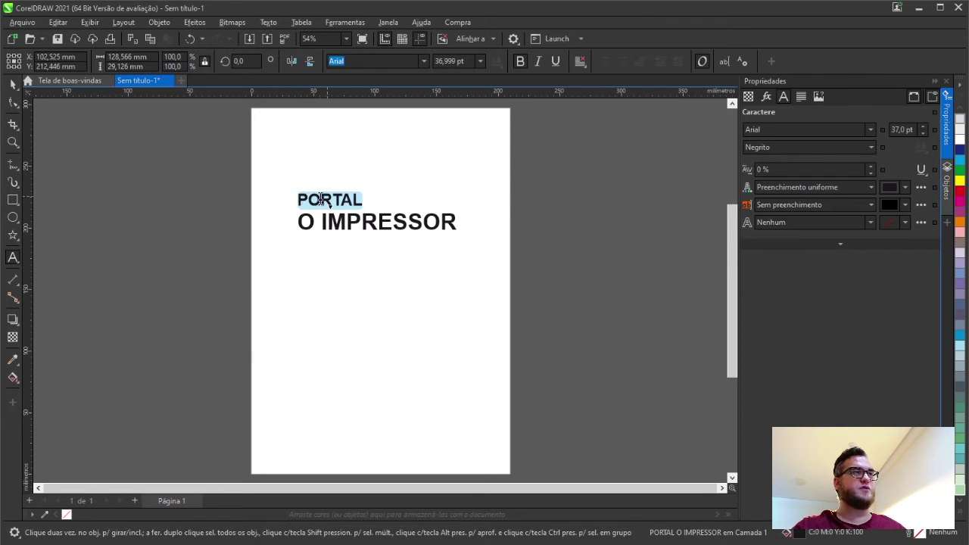
key("Escape")
key("Escape")
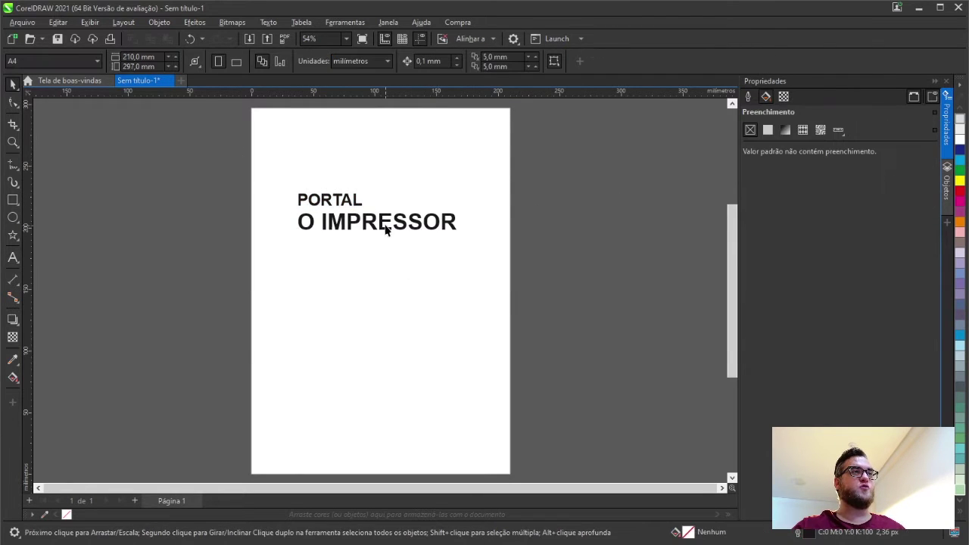
- Set the whole text to 37 pt and scale it up proportionally from its centre to about 137.5 mm wide
left_click(426, 225)
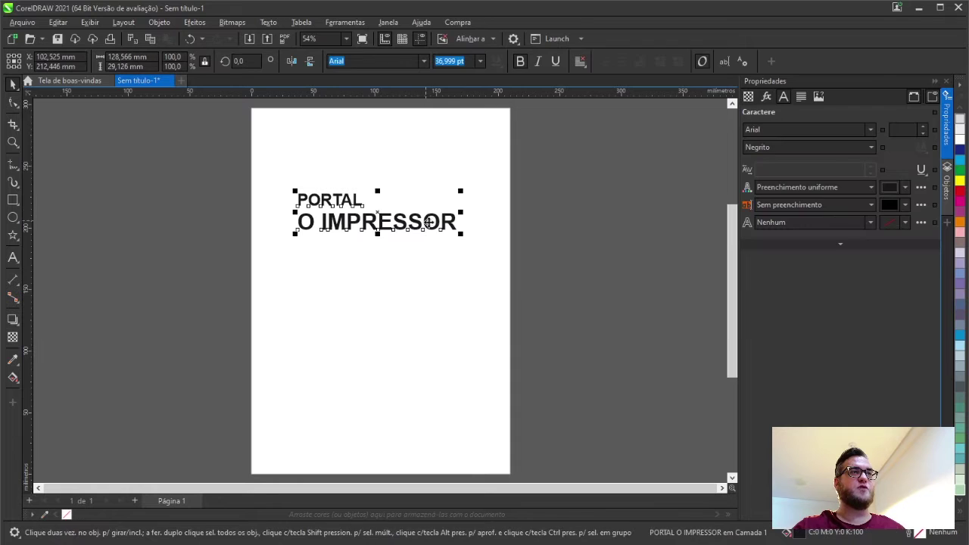
left_click(902, 130)
type("37")
key("Return")
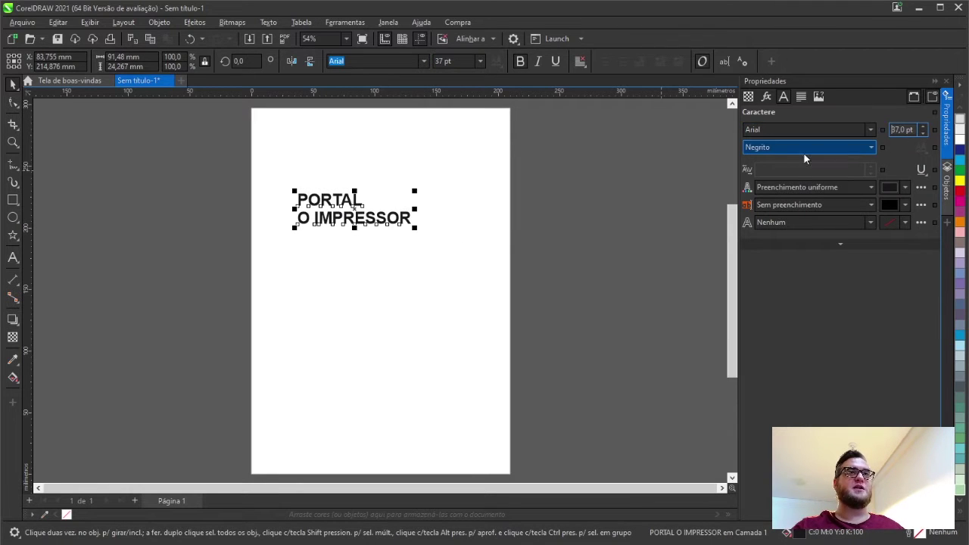
left_click_drag(414, 227, 442, 235)
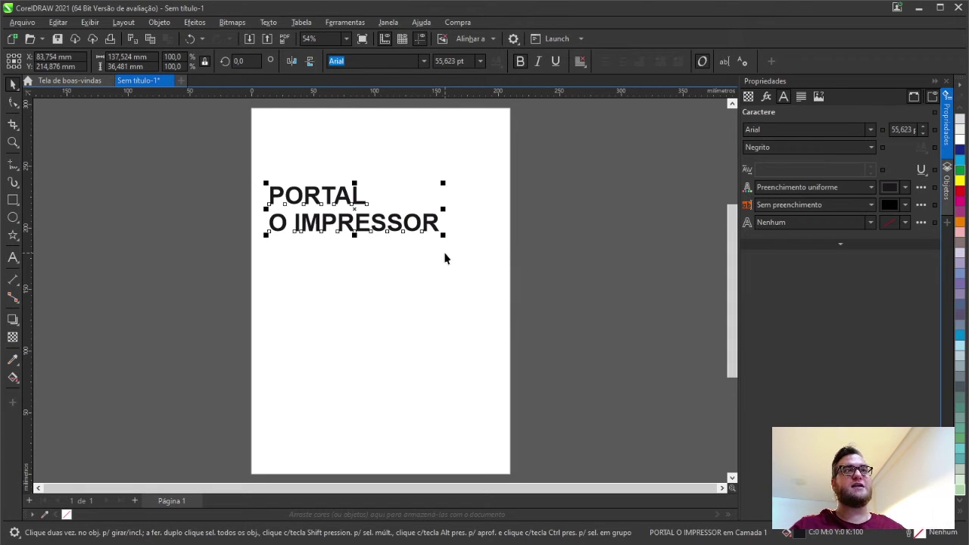
- Change the text's uniform fill to a dark violet, about C86 M93 Y0 K0
left_click(870, 187)
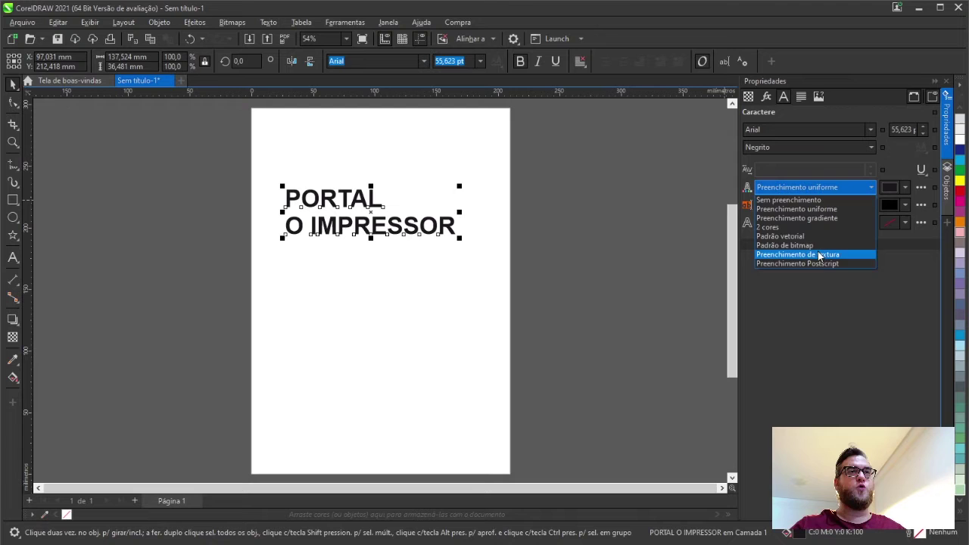
left_click(905, 190)
left_click(905, 187)
left_click(956, 249)
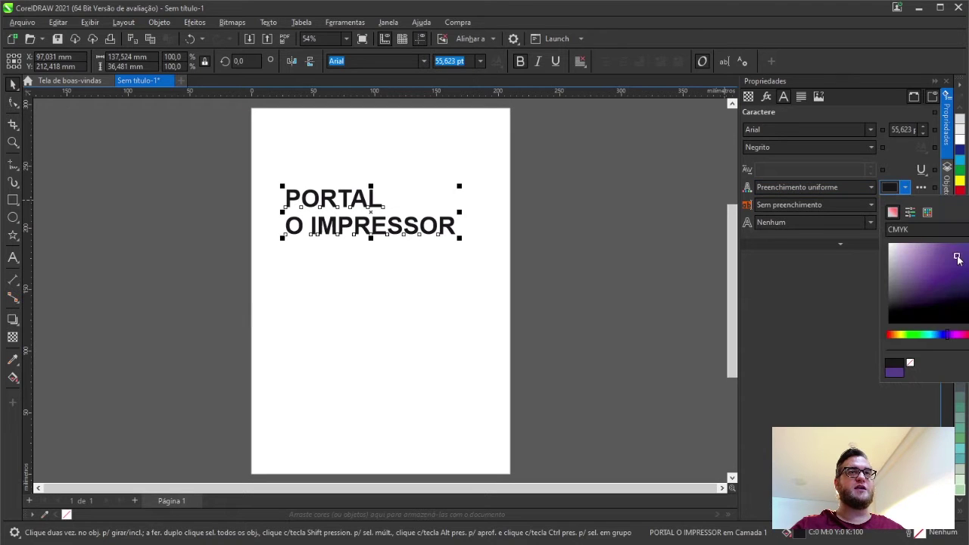
left_click_drag(960, 279, 964, 274)
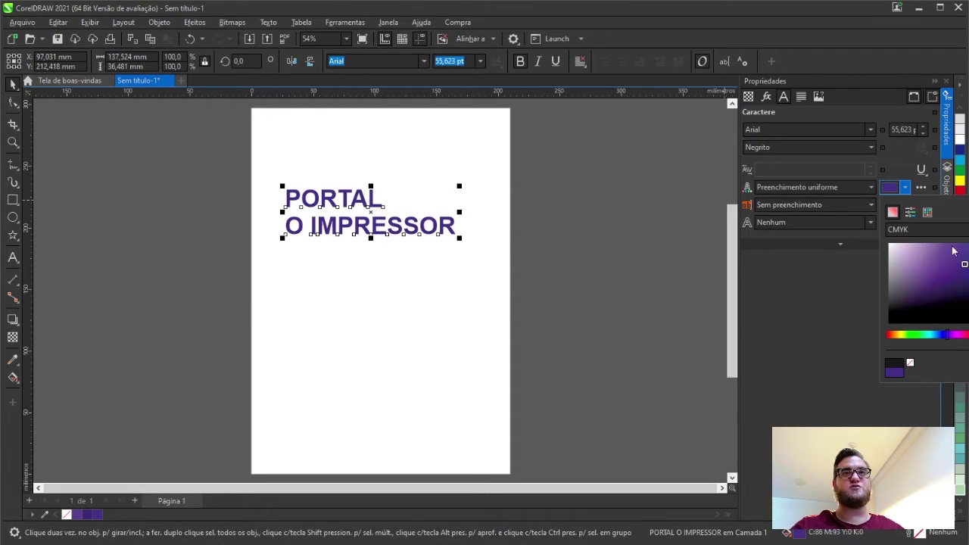
- Try a uniform red background fill behind the characters and set the background back to Sem preenchimento
left_click(870, 205)
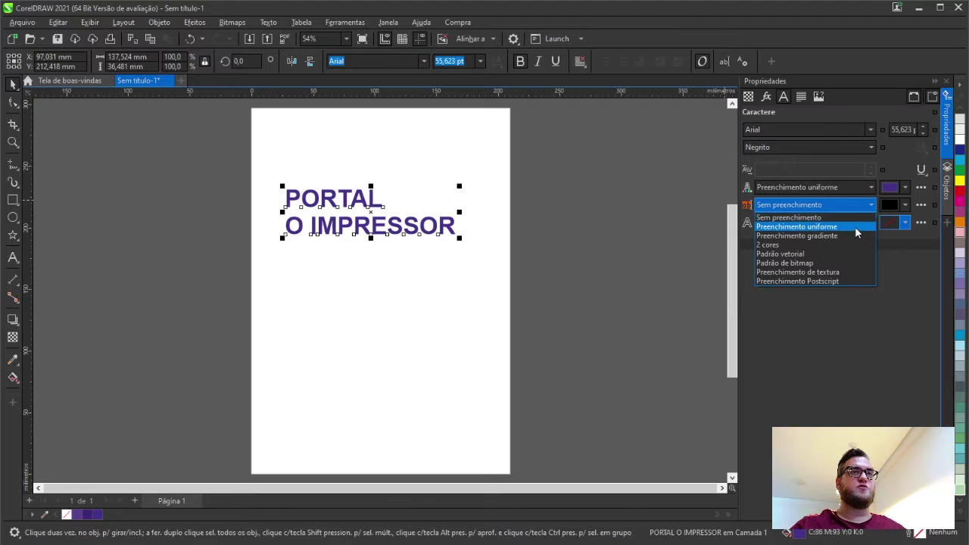
left_click(854, 226)
left_click(956, 260)
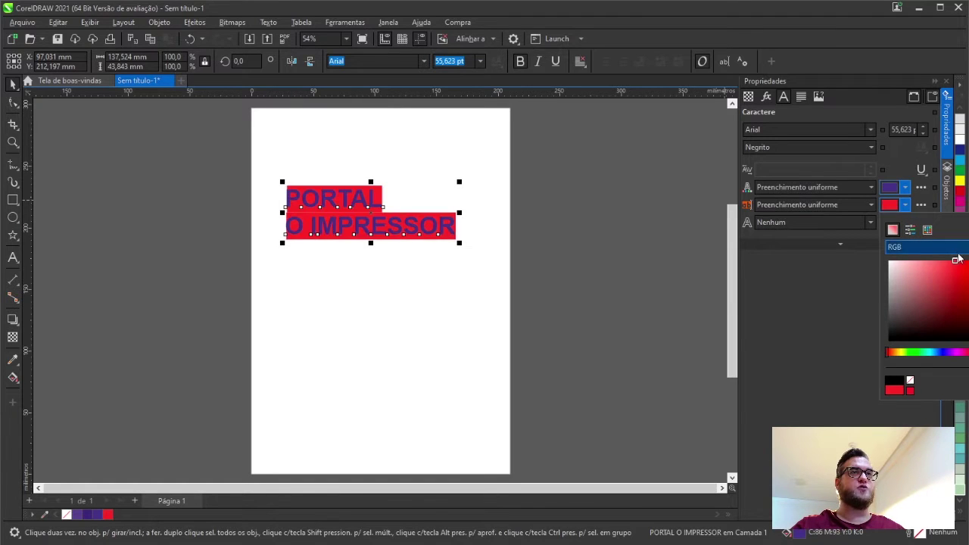
left_click(824, 206)
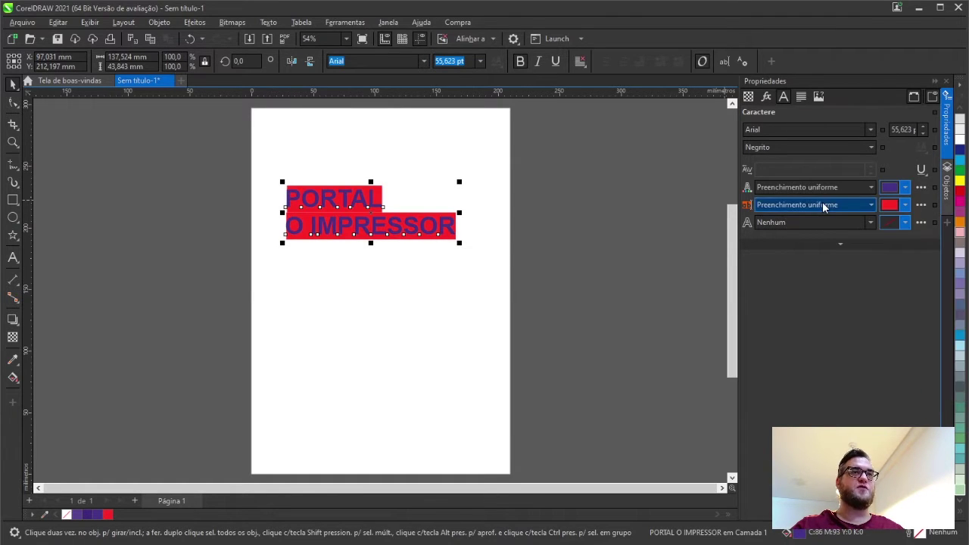
left_click(867, 209)
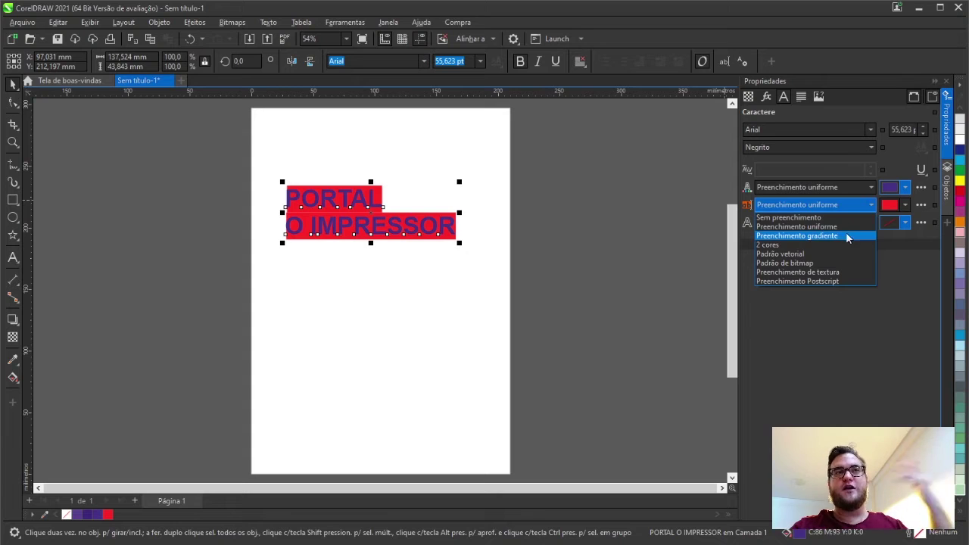
left_click(845, 218)
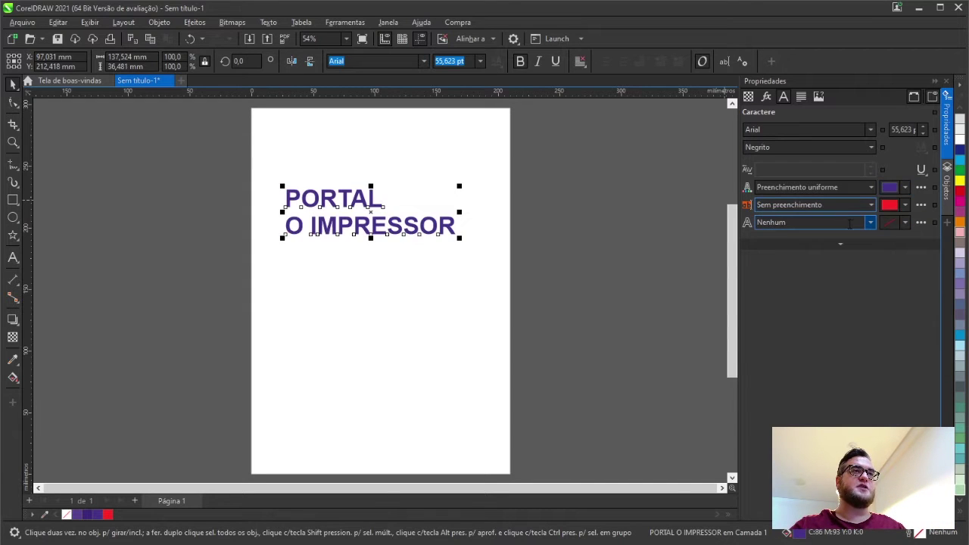
- Try green character outlines of 10 px and 20 px, and set the outline width back to Nenhum
left_click(871, 224)
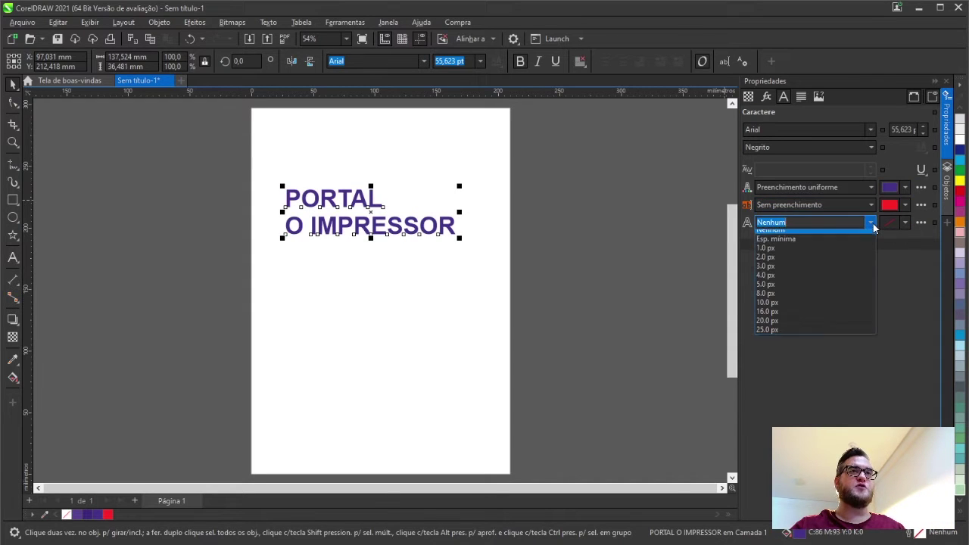
left_click(818, 307)
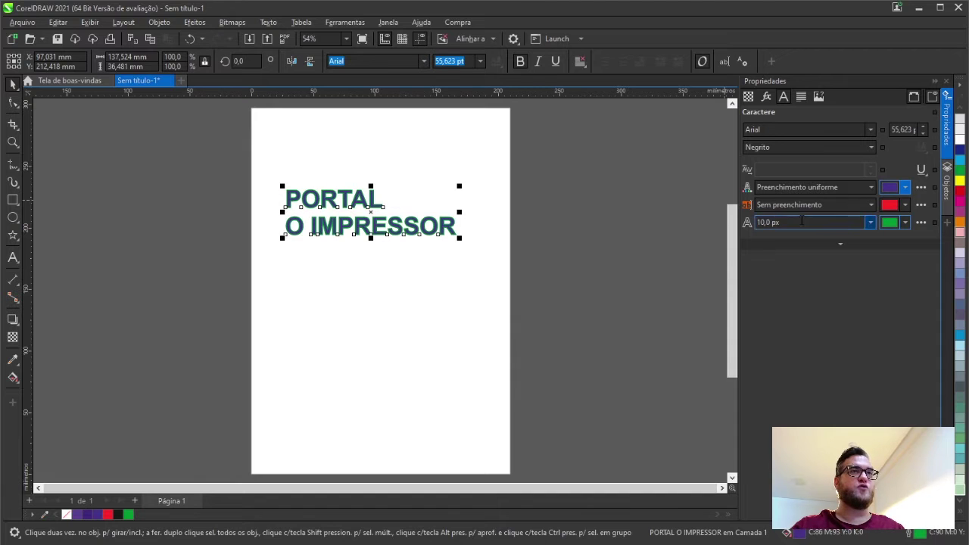
left_click(871, 222)
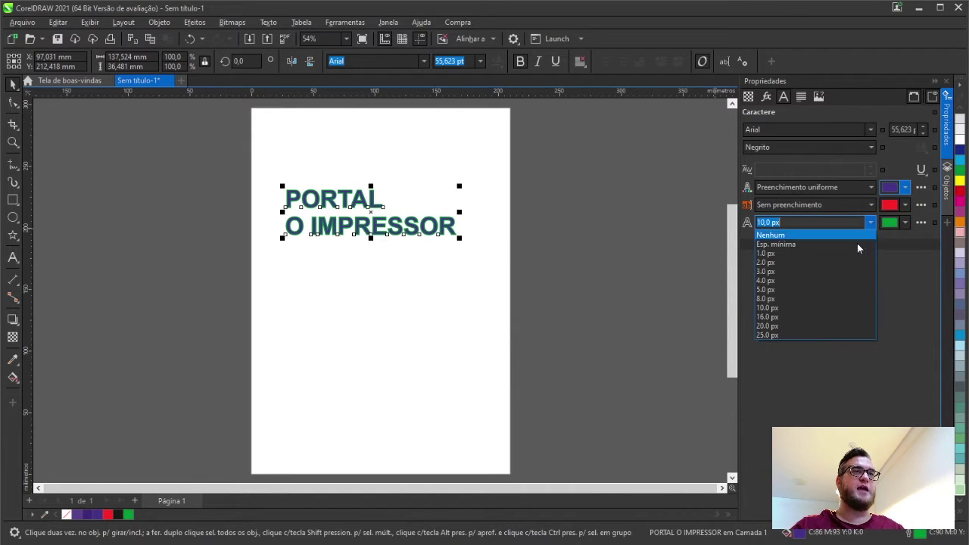
left_click(830, 326)
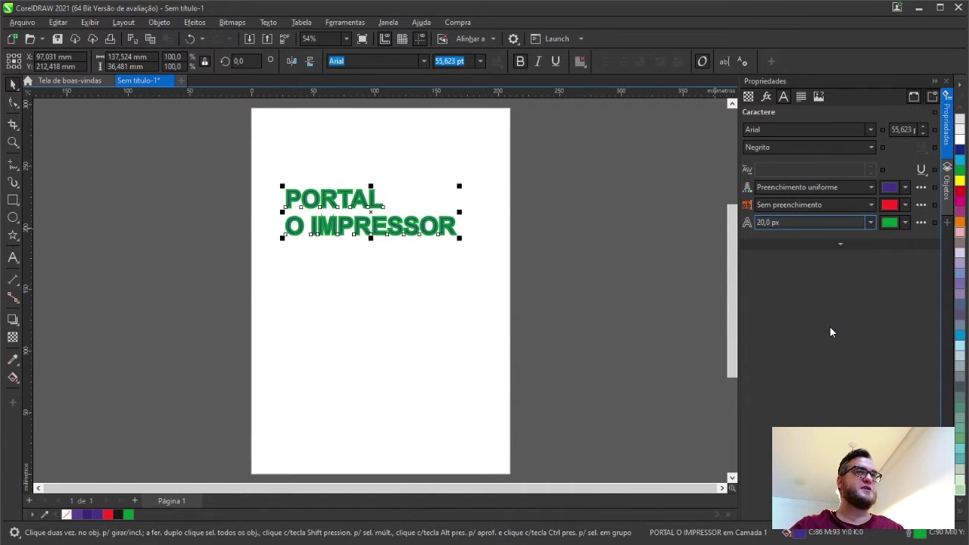
left_click(869, 222)
left_click(827, 231)
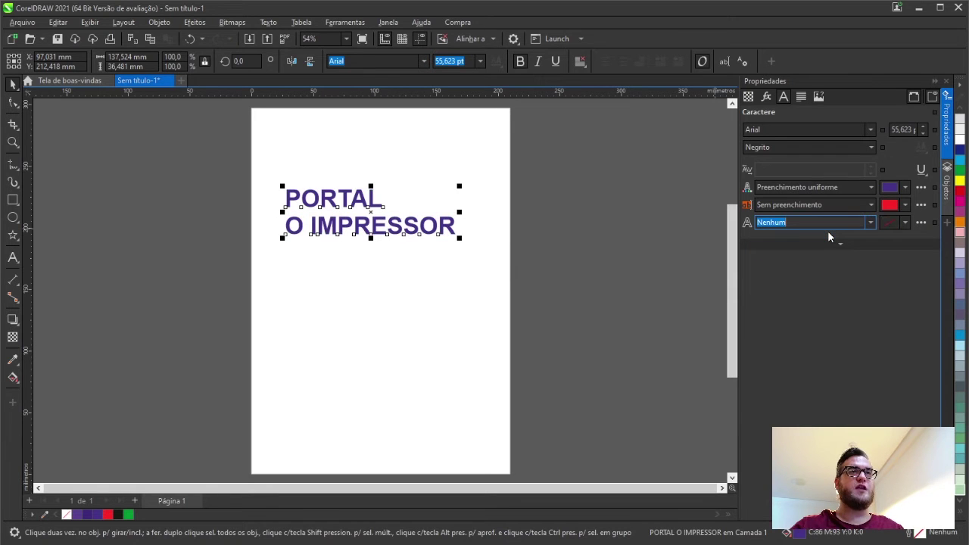
left_click(870, 205)
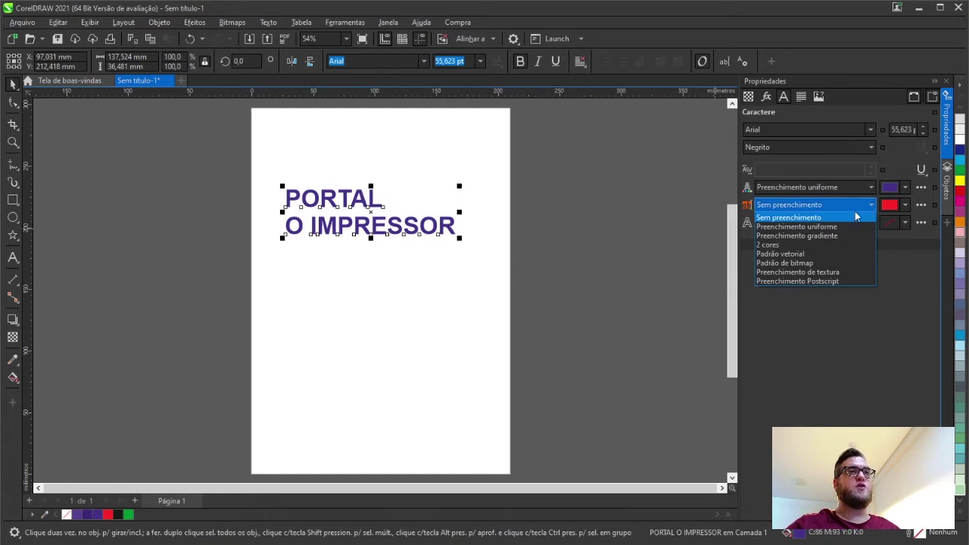
left_click(845, 221)
left_click(904, 188)
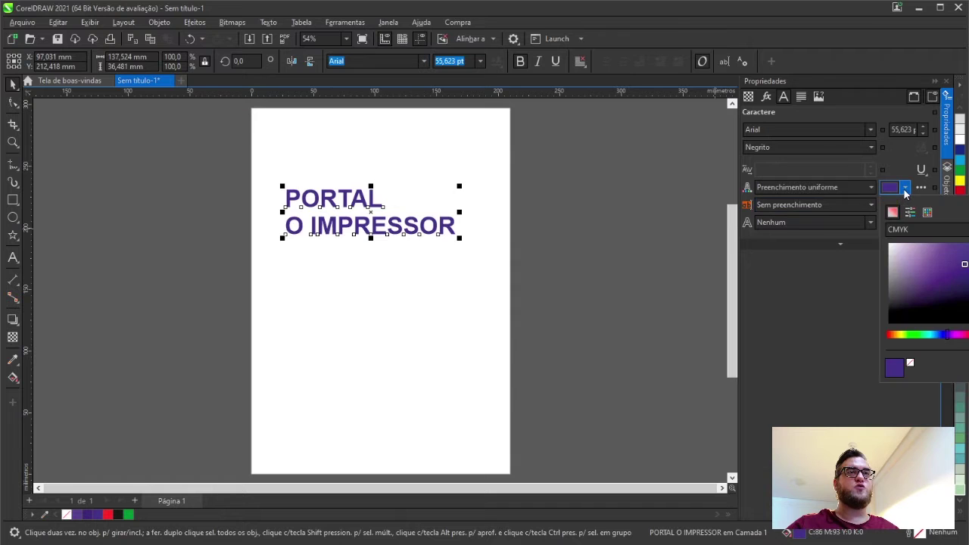
left_click(789, 283)
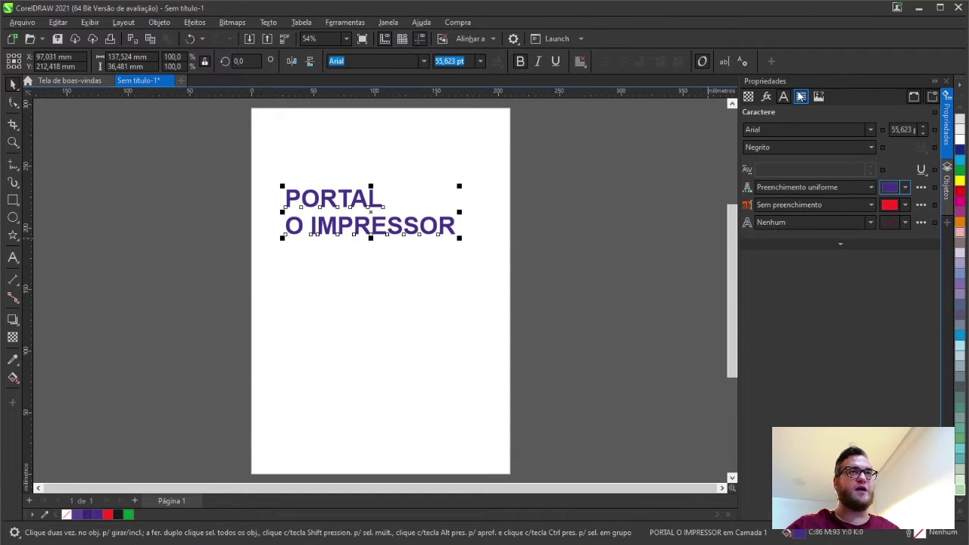
- Try centre and right paragraph alignment on the two-line text, and finish with it aligned left
left_click(801, 97)
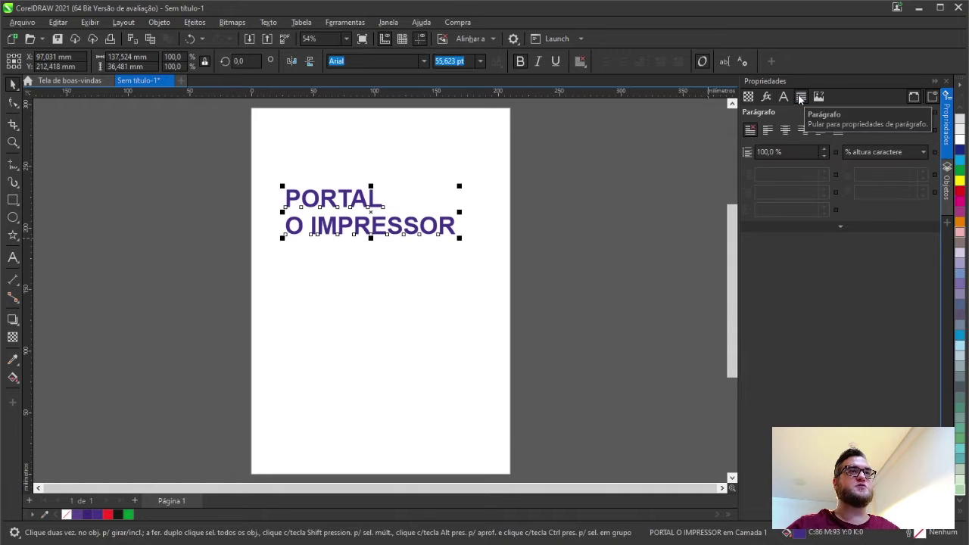
left_click(785, 131)
left_click(802, 130)
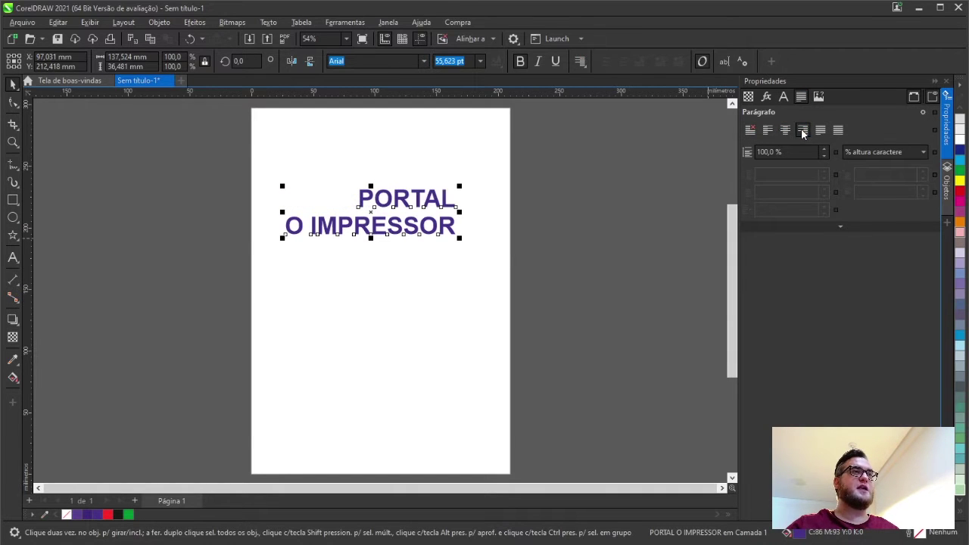
left_click(786, 133)
left_click(768, 131)
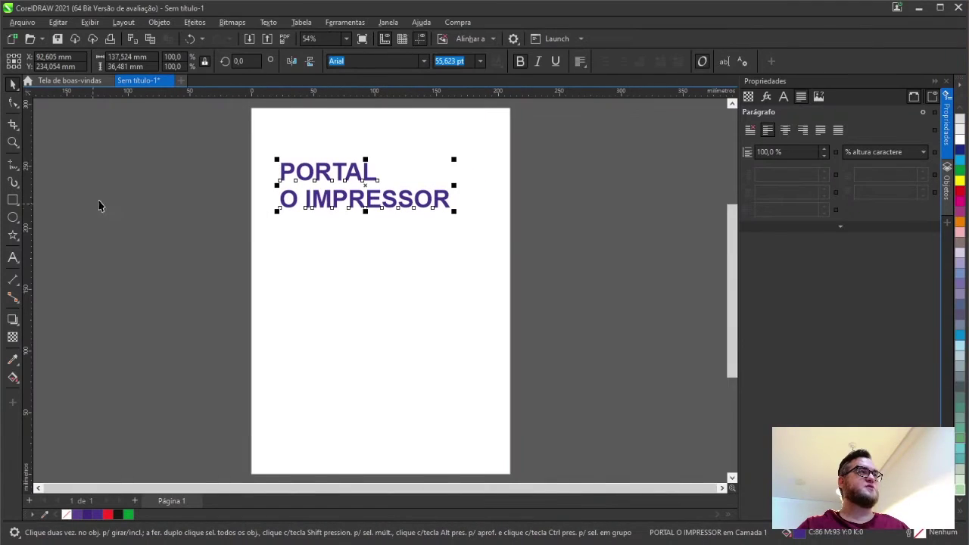
- Draw a paragraph text frame about 177 mm wide and 116 mm high below the PORTAL O IMPRESSOR heading
left_click(12, 260)
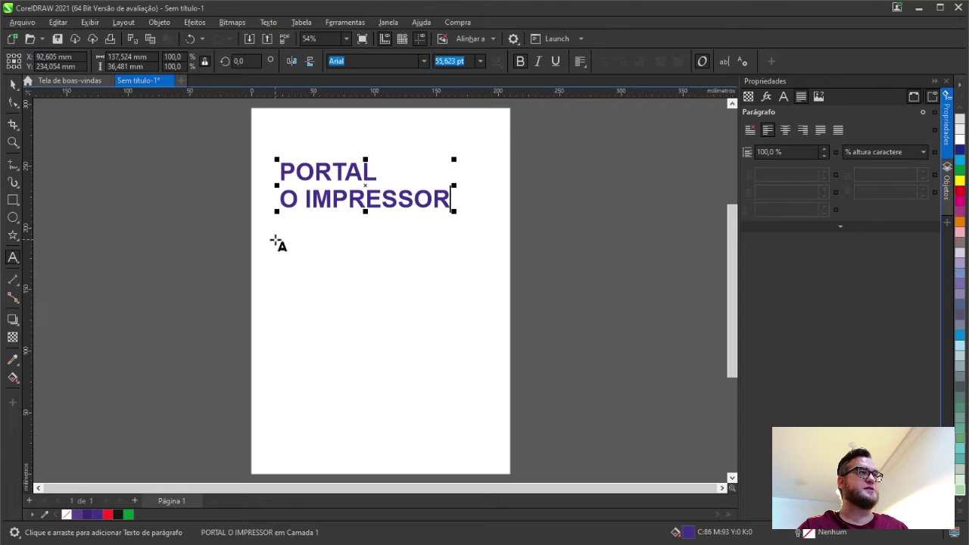
left_click_drag(271, 234, 488, 376)
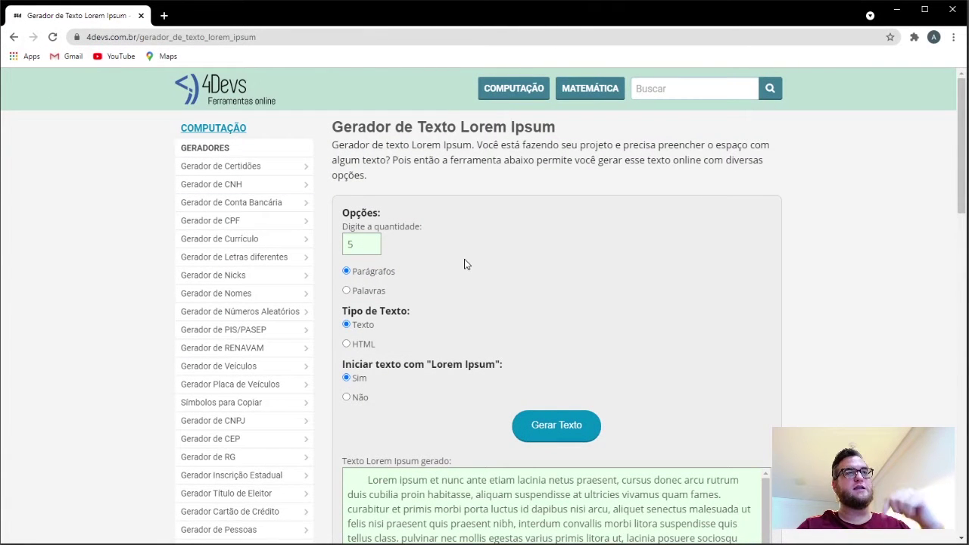
- Generate 6 paragraphs of Lorem Ipsum on the 4Devs site, then switch back to CorelDRAW and paste them into the empty frame
scroll(613, 335, "down", 2)
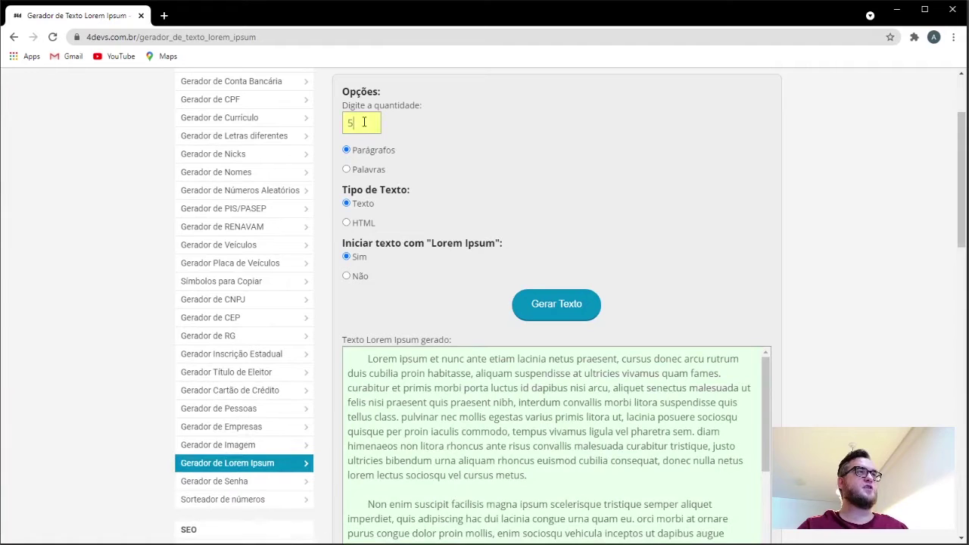
left_click(567, 312)
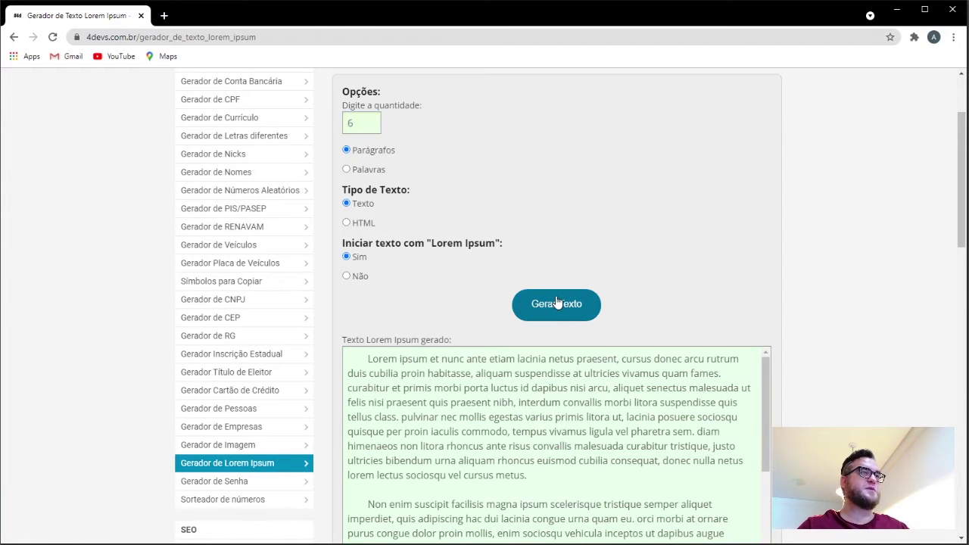
scroll(737, 296, "up", 1)
scroll(737, 296, "down", 4)
left_click(665, 259)
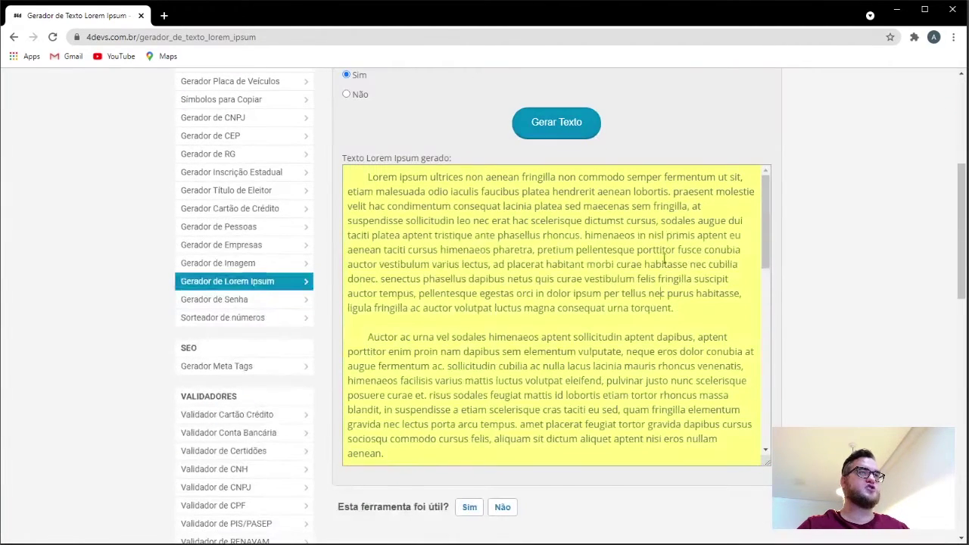
left_click_drag(359, 168, 655, 526)
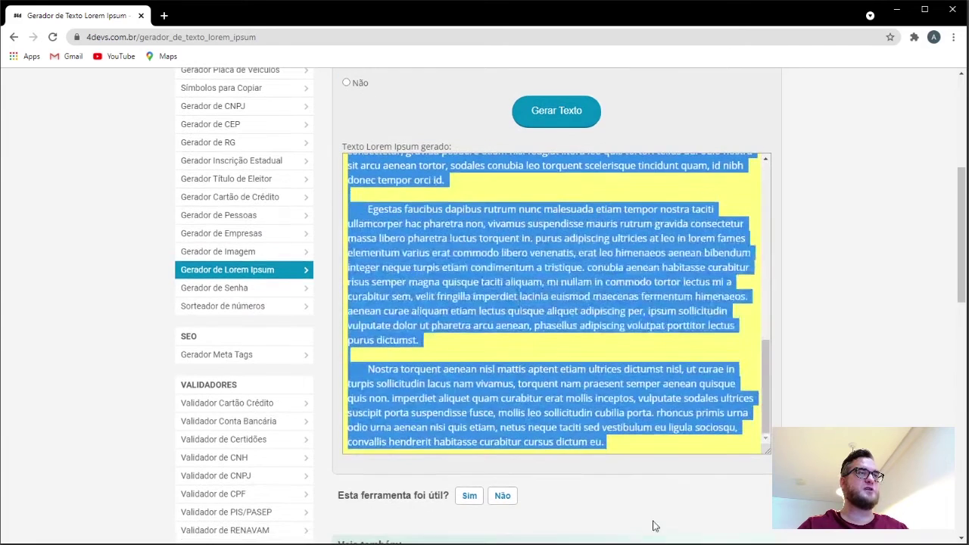
left_click(896, 13)
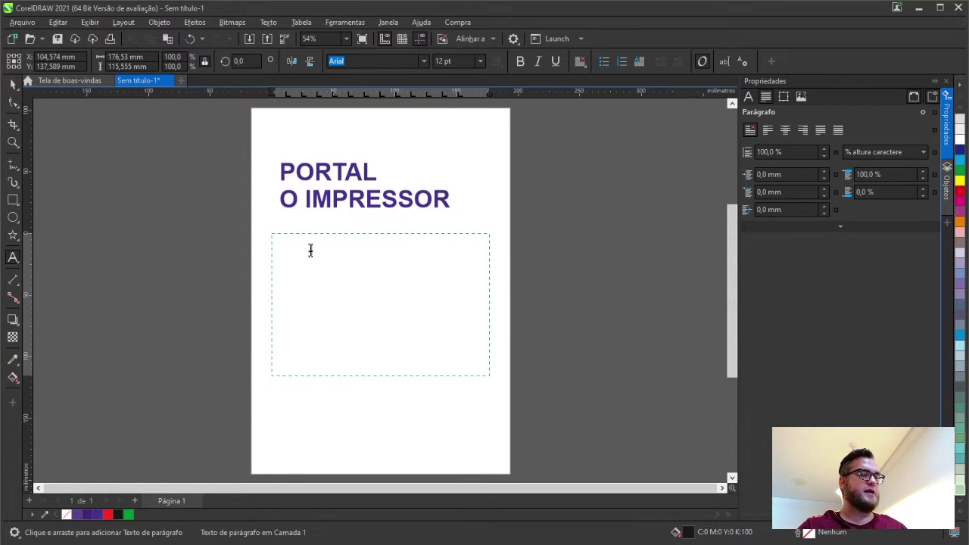
key("ctrl+v")
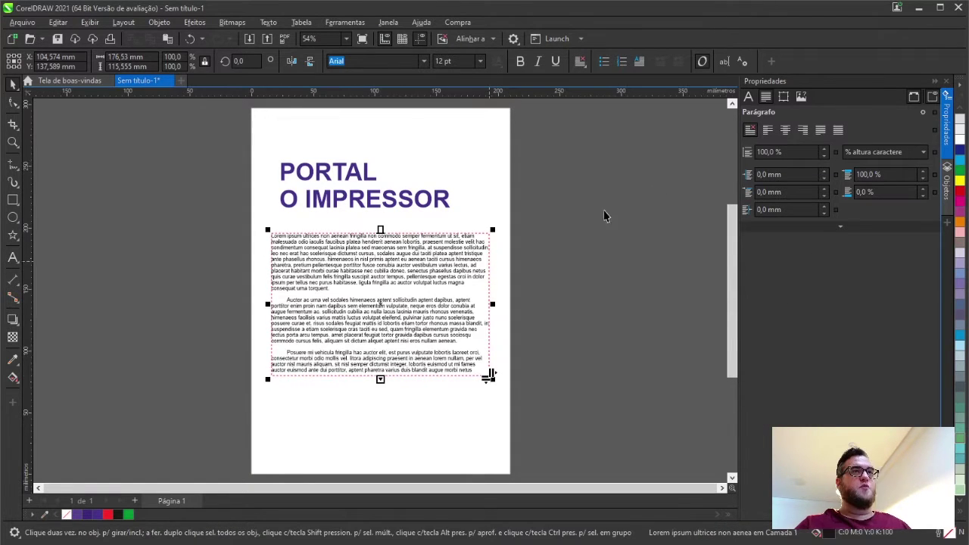
- Try several larger font sizes on the paragraph text and settle on 15 pt
left_click(748, 98)
left_click(923, 126)
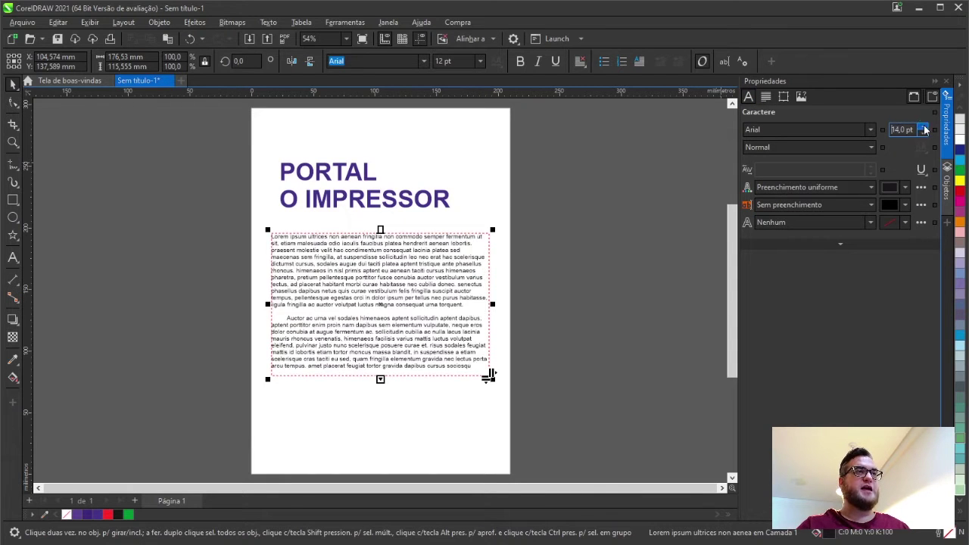
left_click(923, 126)
left_click(923, 126)
left_click(923, 126)
left_click(923, 135)
left_click(923, 135)
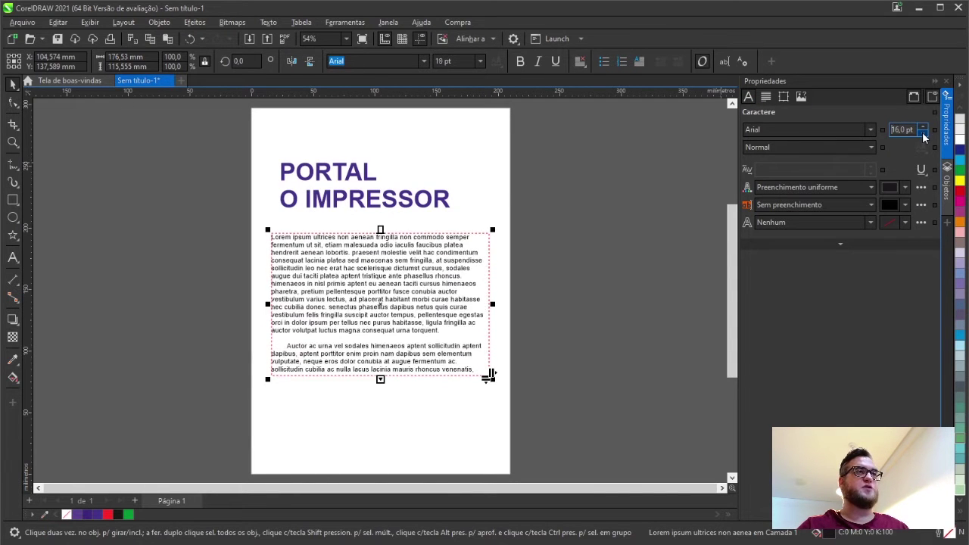
left_click(923, 135)
- Try Bodoni Bd BT and a condensed typeface on the paragraph text, and return it to Arial
left_click(870, 130)
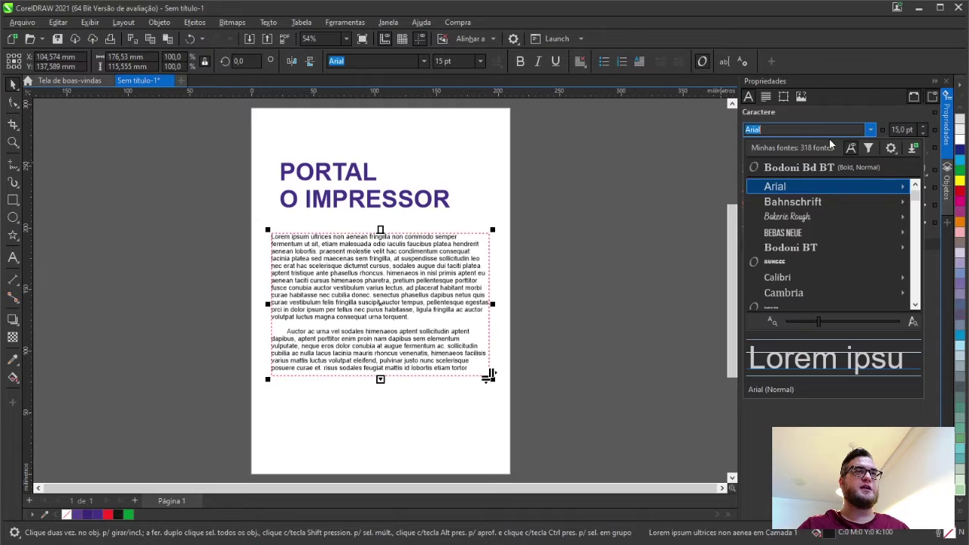
left_click(802, 247)
left_click(872, 129)
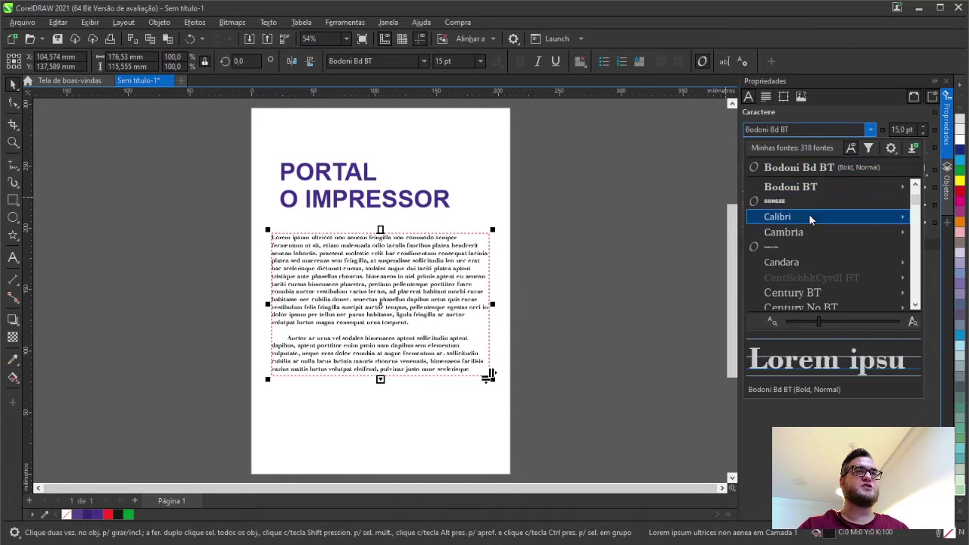
scroll(853, 219, "down", 1)
left_click(823, 202)
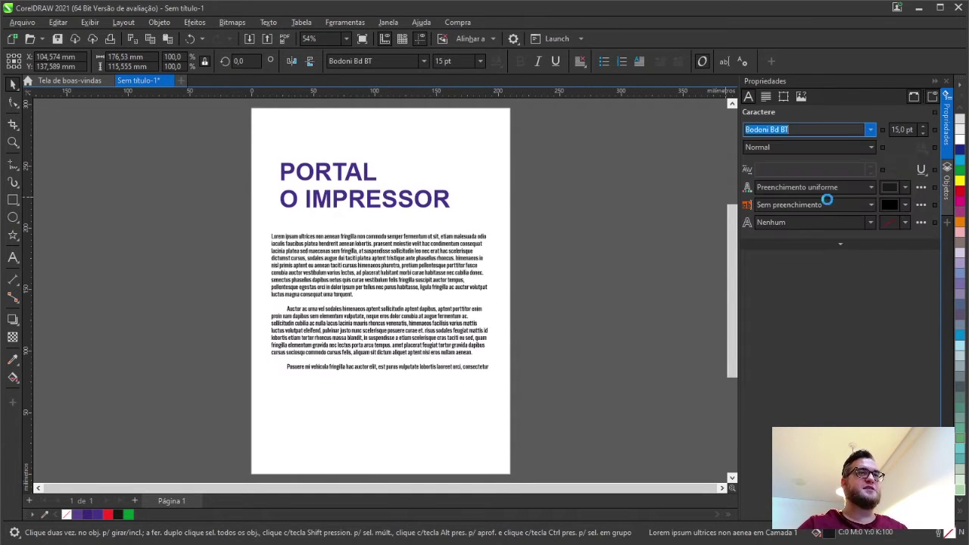
- Set the paragraph text's font size to 18 pt
left_click(923, 127)
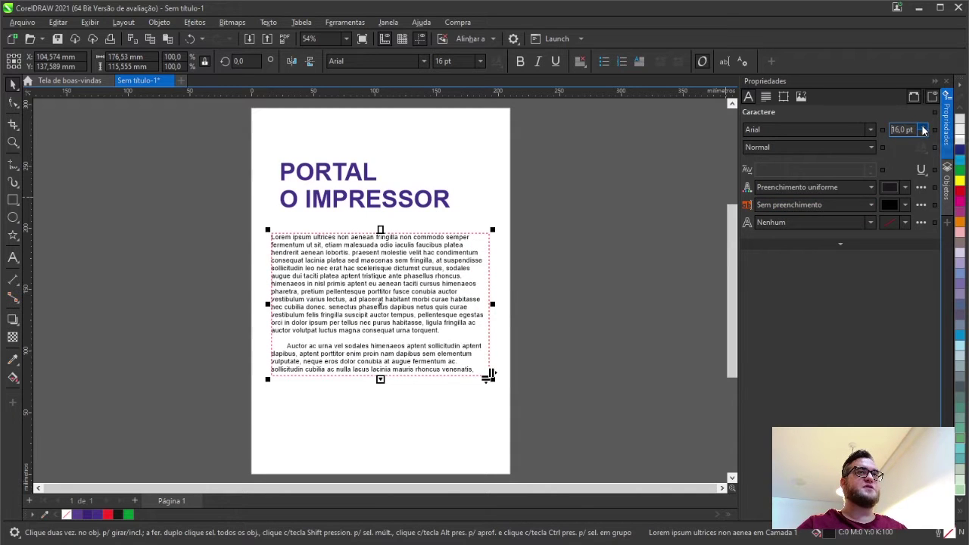
left_click(923, 127)
left_click(923, 127)
- Try the Negrito style on only a passage within the first paragraph and undo it
double_click(311, 286)
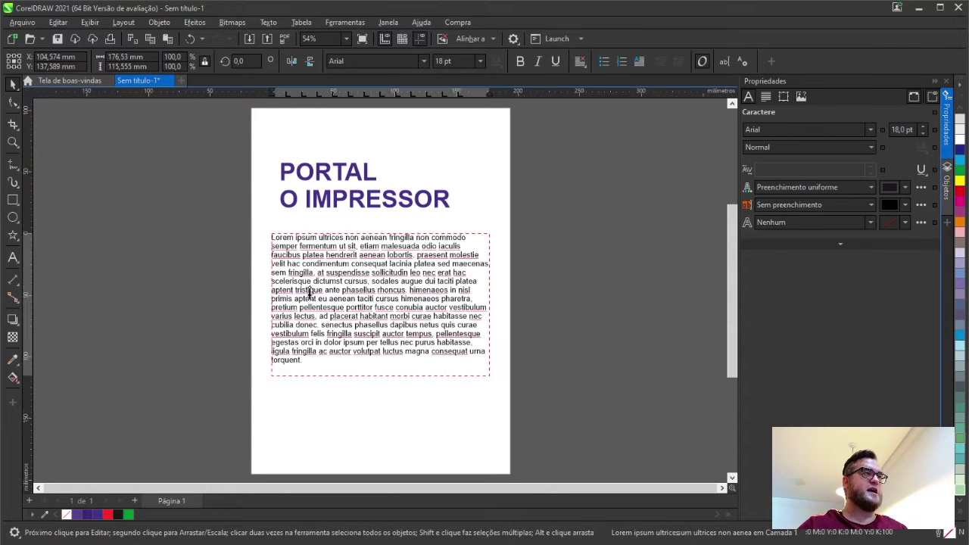
left_click_drag(312, 280, 380, 334)
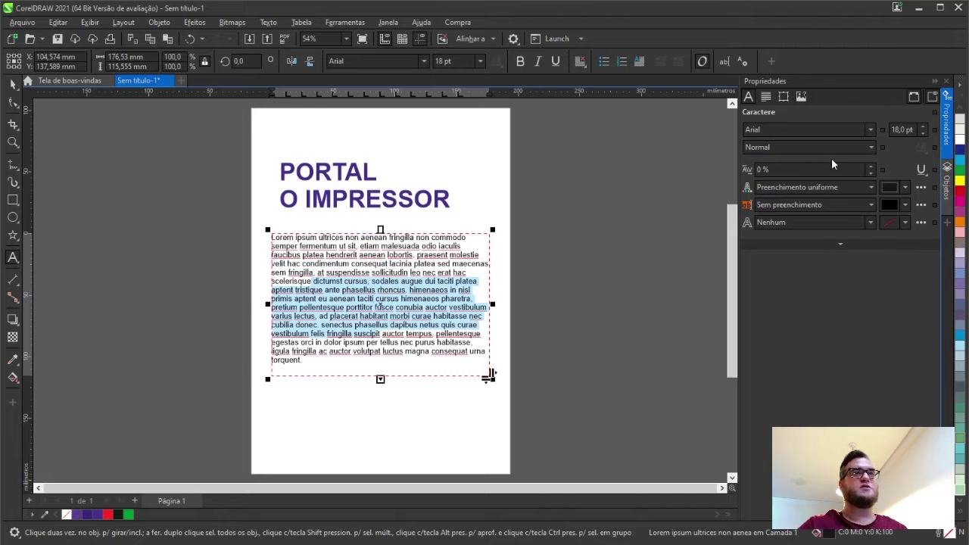
left_click(813, 146)
left_click(803, 183)
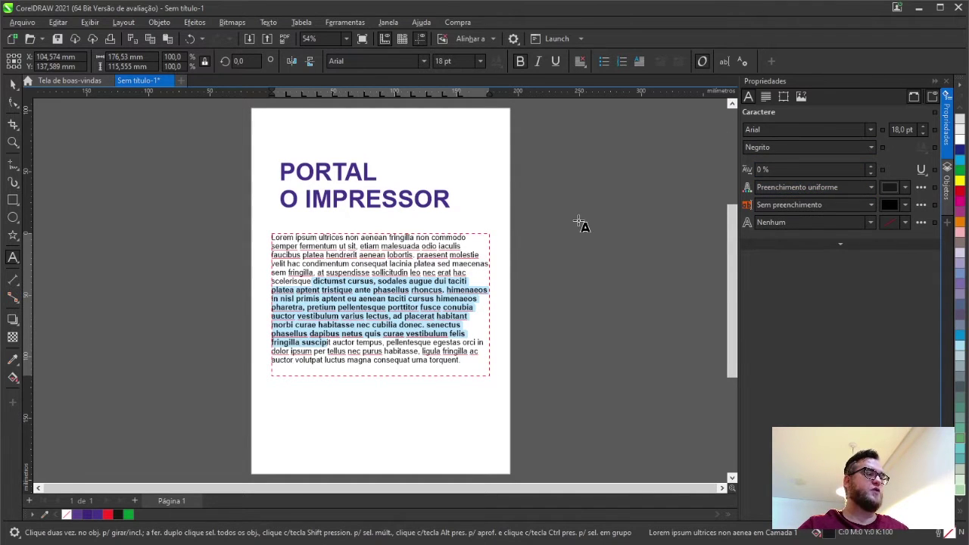
key("ctrl+z")
left_click(12, 87)
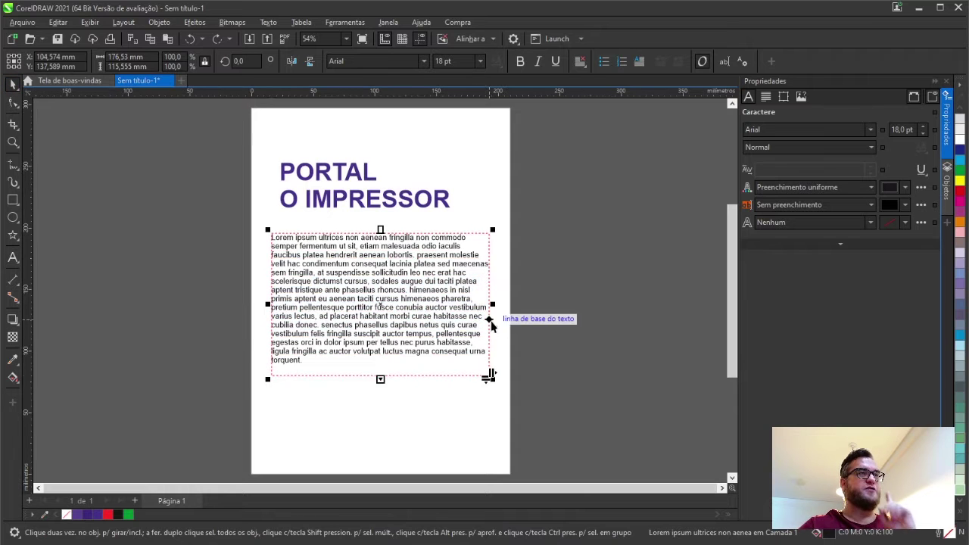
- Reshape the paragraph text frame to about 113 mm wide and move it lower on the page
left_click_drag(490, 302, 375, 303)
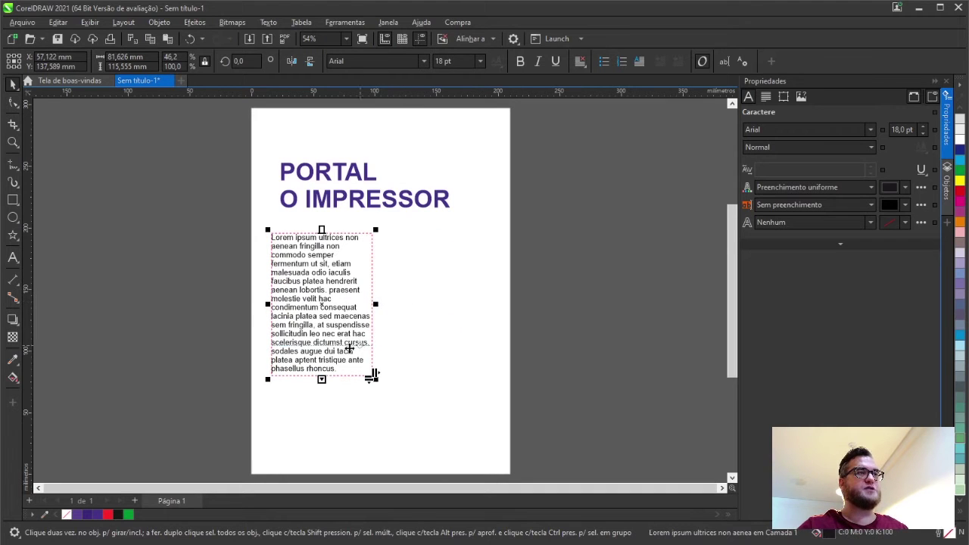
left_click_drag(339, 342, 367, 388)
left_click_drag(404, 350, 442, 349)
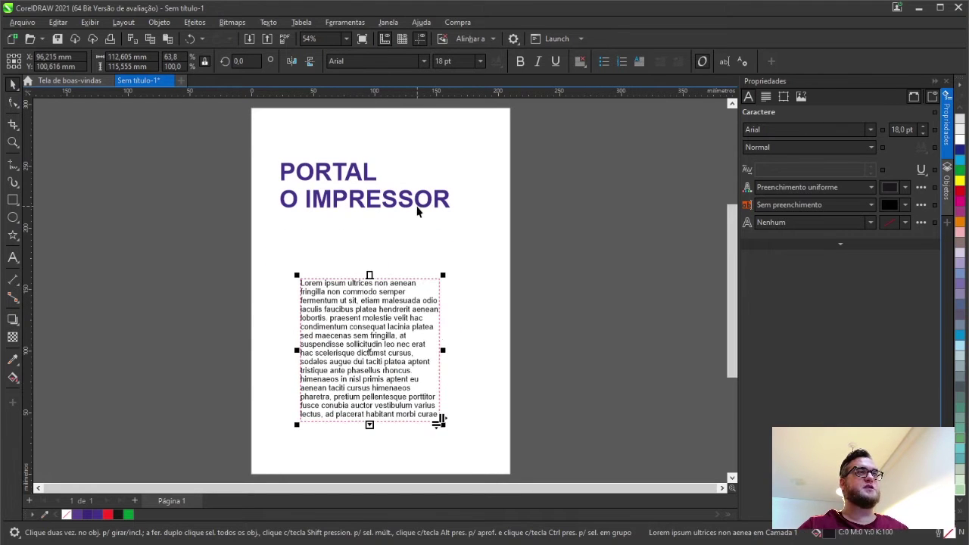
- Try stretching the PORTAL O IMPRESSOR heading to compare it with the text frame, and undo the change
left_click(416, 211)
mouse_move(452, 186)
left_mouse_down()
mouse_move(337, 178)
mouse_move(452, 174)
left_mouse_up()
- Enlarge the paragraph text frame to about 130 mm by 187 mm, placed beneath the heading with their left edges aligned
left_click(435, 371)
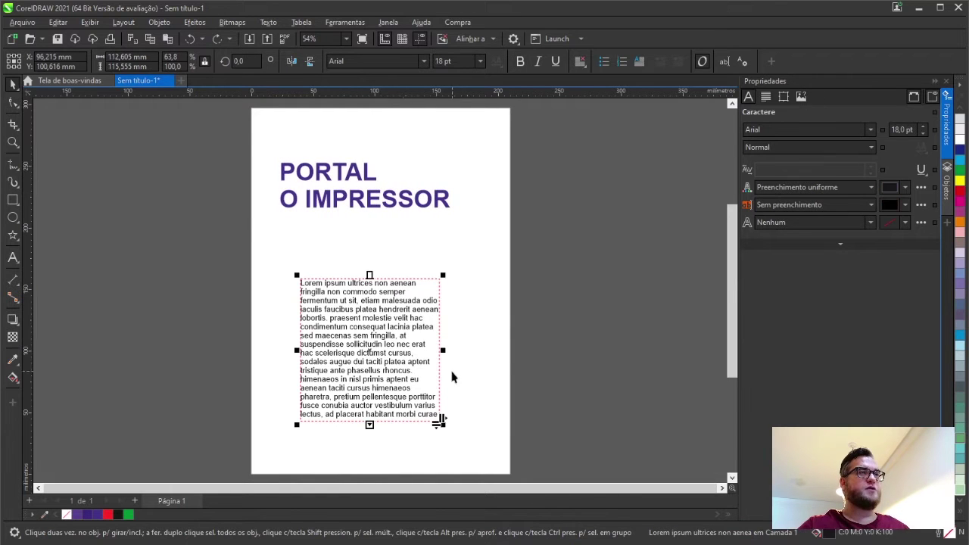
left_click_drag(441, 351, 469, 354)
left_click_drag(406, 421, 408, 470)
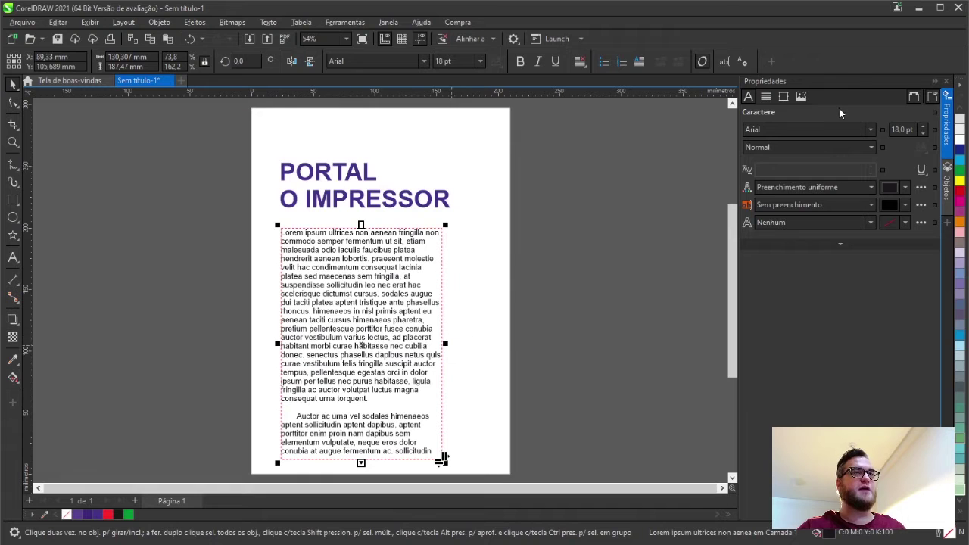
- Reduce the paragraph text's font size to 12 pt
left_click(923, 134)
left_click(922, 134)
left_click(923, 134)
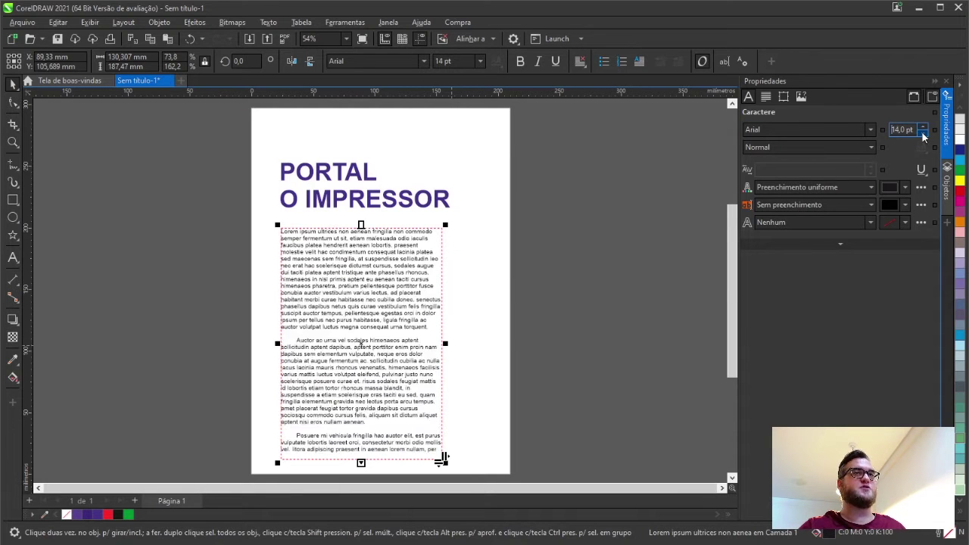
left_click(923, 134)
left_click(922, 132)
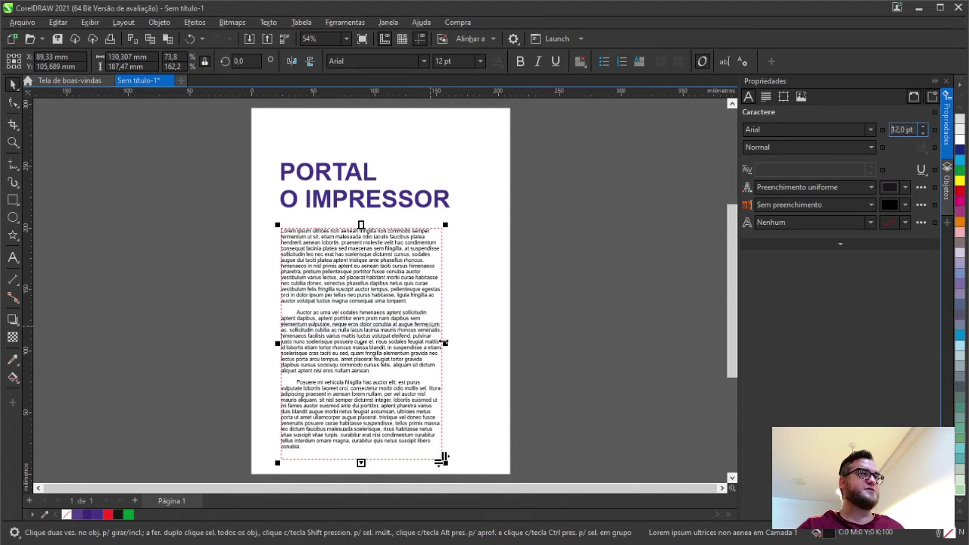
- Narrow the paragraph text frame to about 105 mm and move it close to the page's left edge
left_click_drag(442, 343, 414, 342)
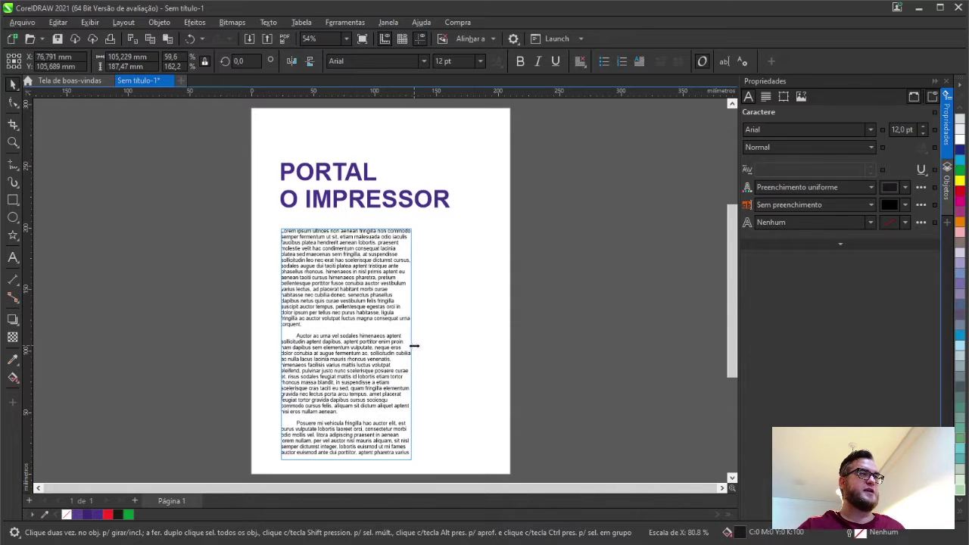
left_click_drag(358, 293, 342, 296)
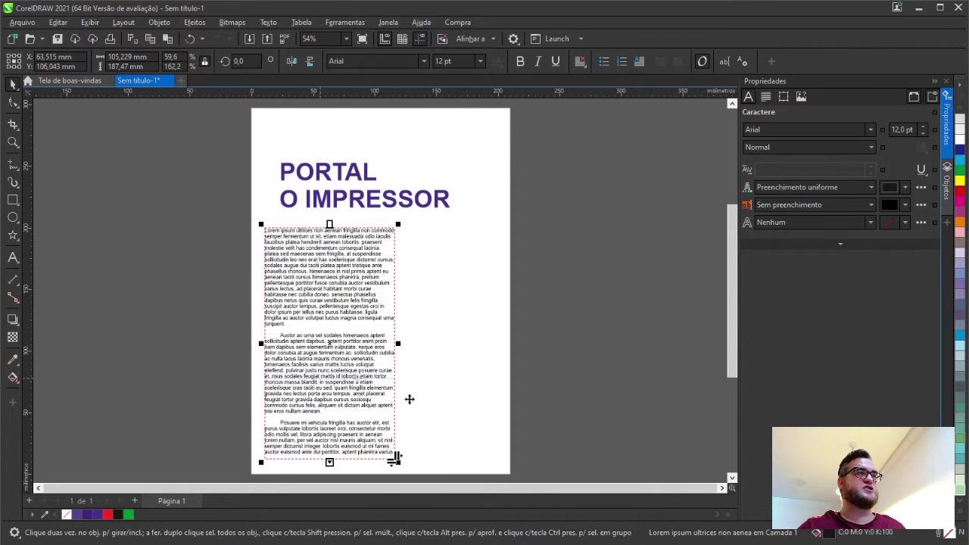
- Move the heading to the top of the page and extend the text frame up to just below it, about 231 mm high
left_click(346, 188)
left_click_drag(346, 188, 340, 141)
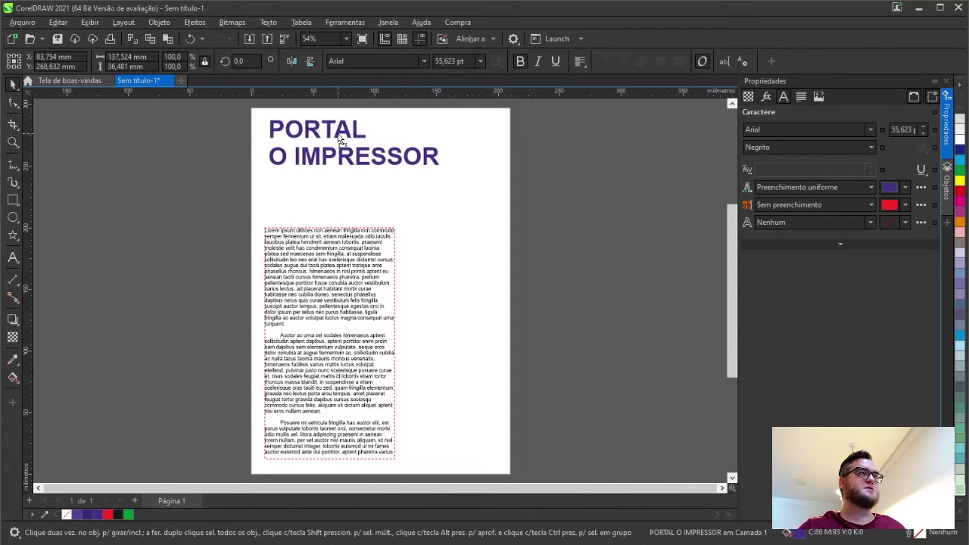
left_click(325, 227)
left_click_drag(325, 224, 330, 170)
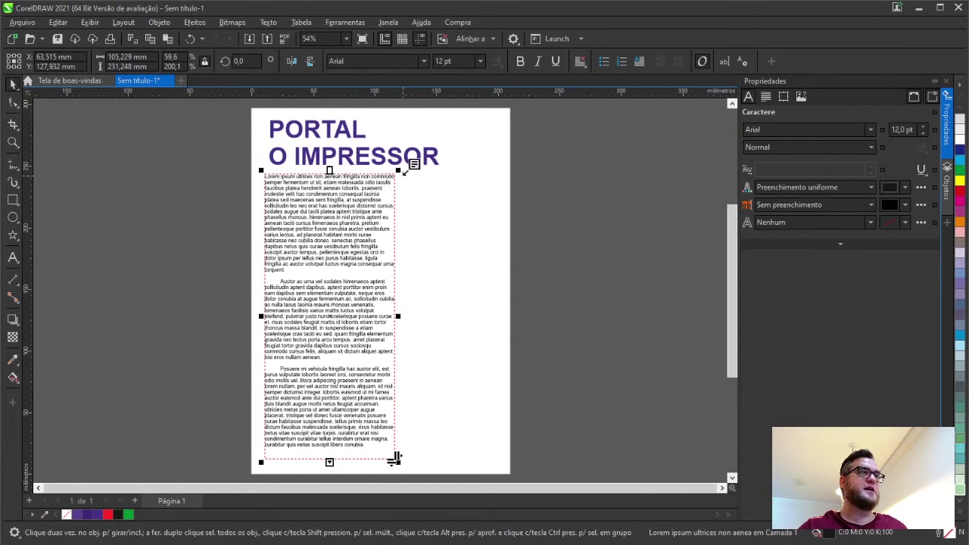
- Flow the overflowing text into a second frame beside the first, and narrow both frames together to about 194 mm overall width
left_click_drag(403, 173, 533, 457)
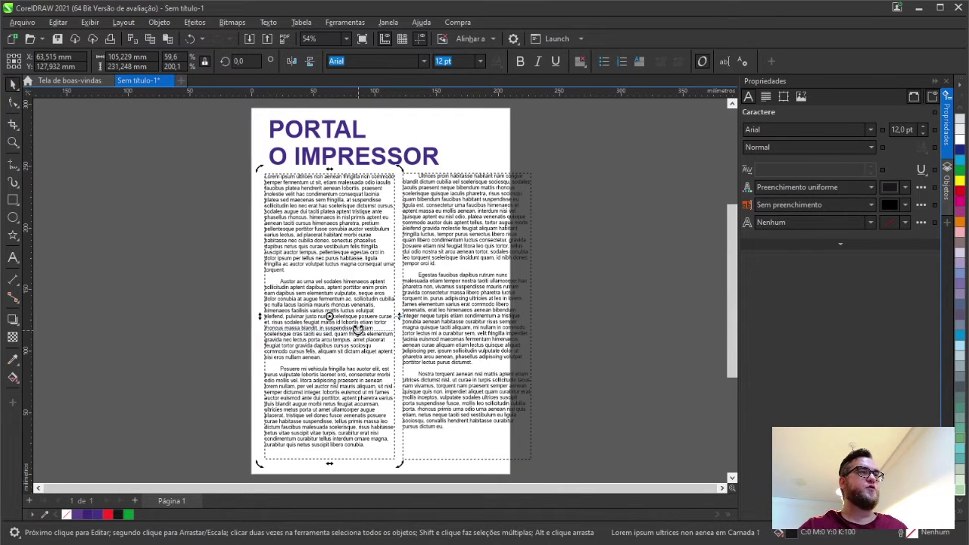
left_click(485, 310, "shift")
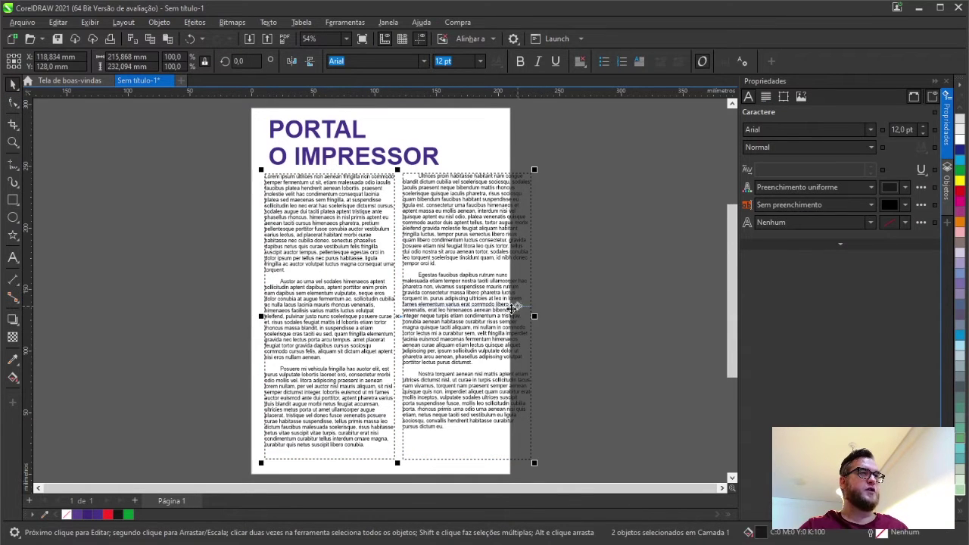
left_click_drag(533, 317, 507, 320)
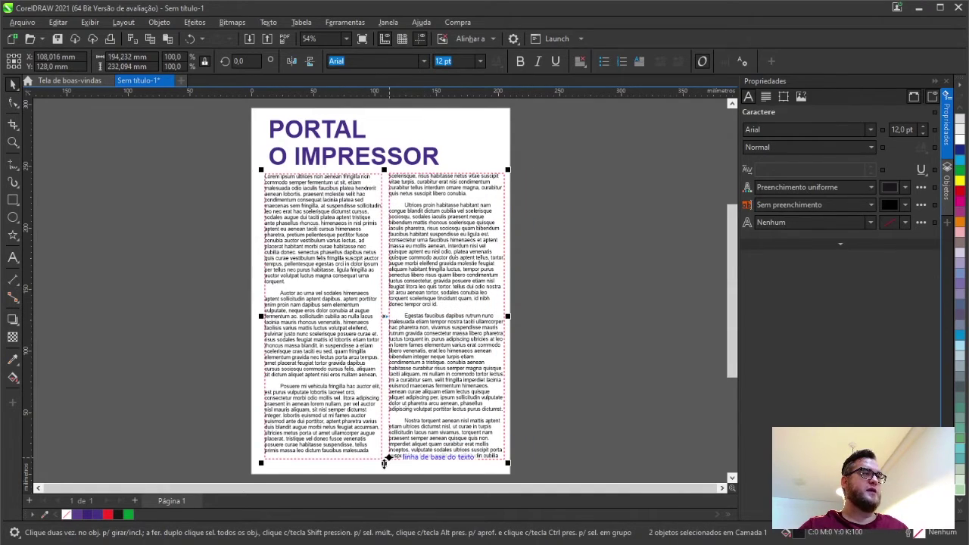
- Extend both linked text frames down to the page's lower edge, making them about 241 mm high, and deselect them
left_click_drag(384, 463, 325, 380)
key("Escape")
left_click(350, 314)
scroll(335, 459, "down", 1)
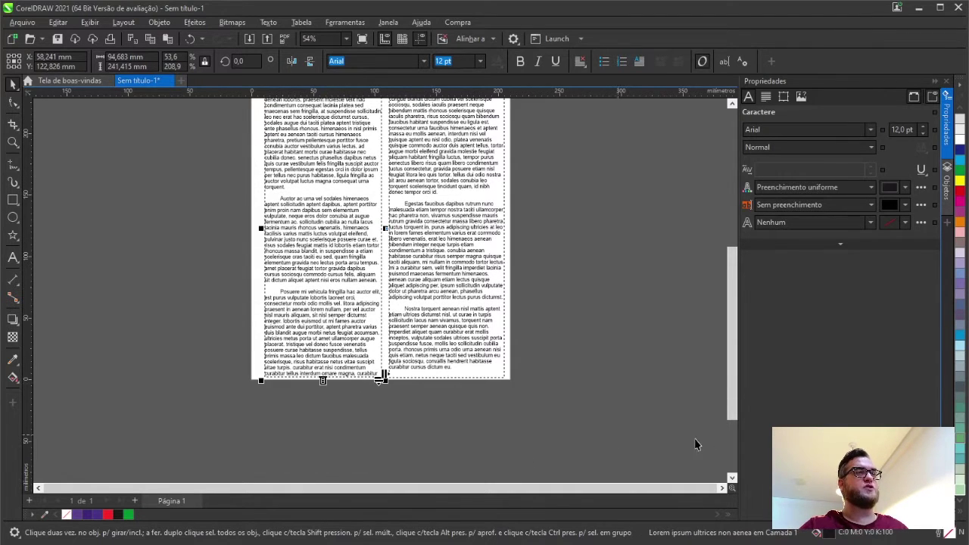
left_click_drag(727, 389, 723, 359)
left_click(661, 295)
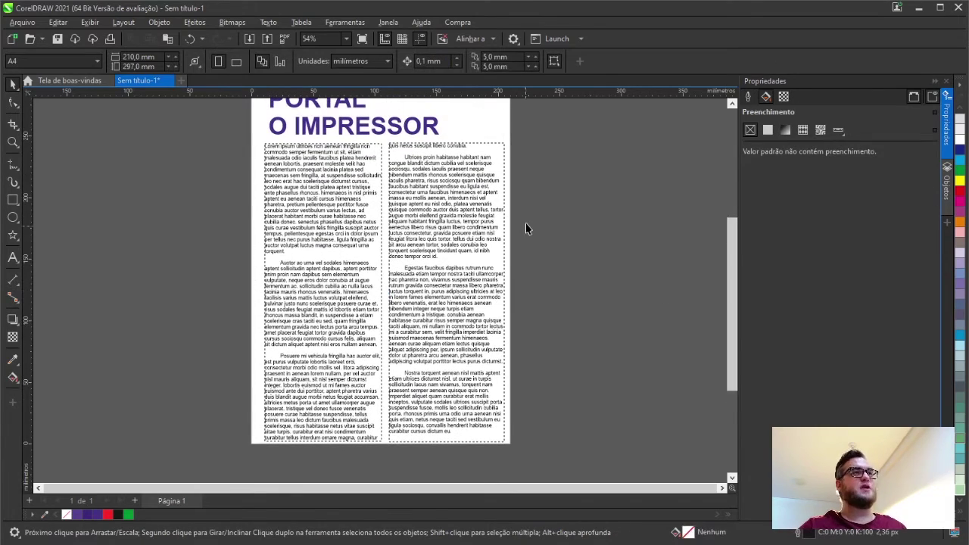
scroll(628, 276, "up", 1)
scroll(629, 276, "down", 2)
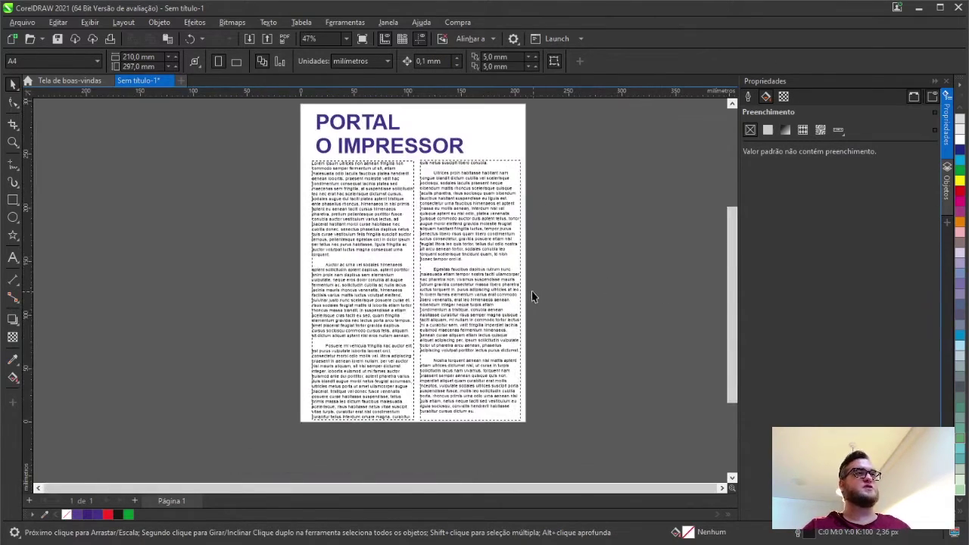
scroll(708, 231, "up", 1)
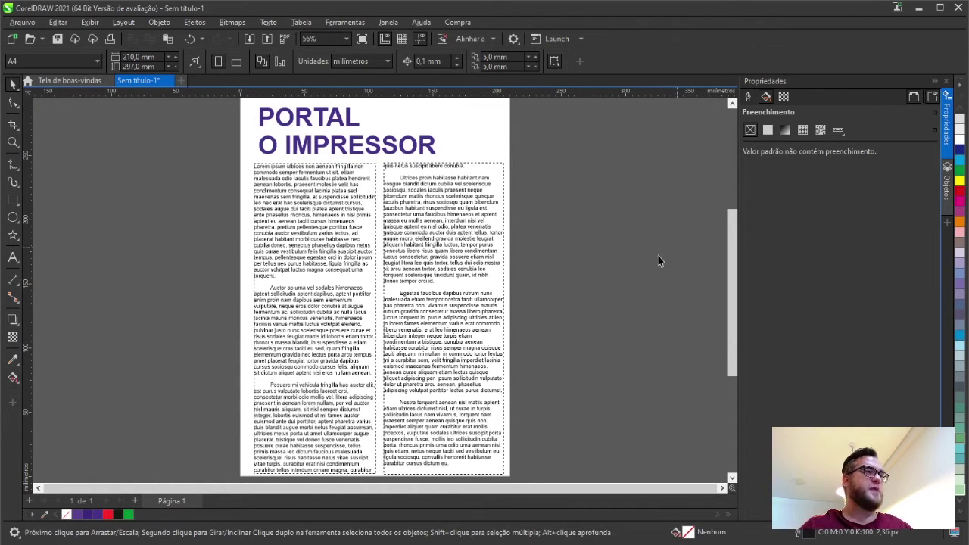
- Add a second page to the document, switch between both pages, and delete the added page
left_click(134, 499)
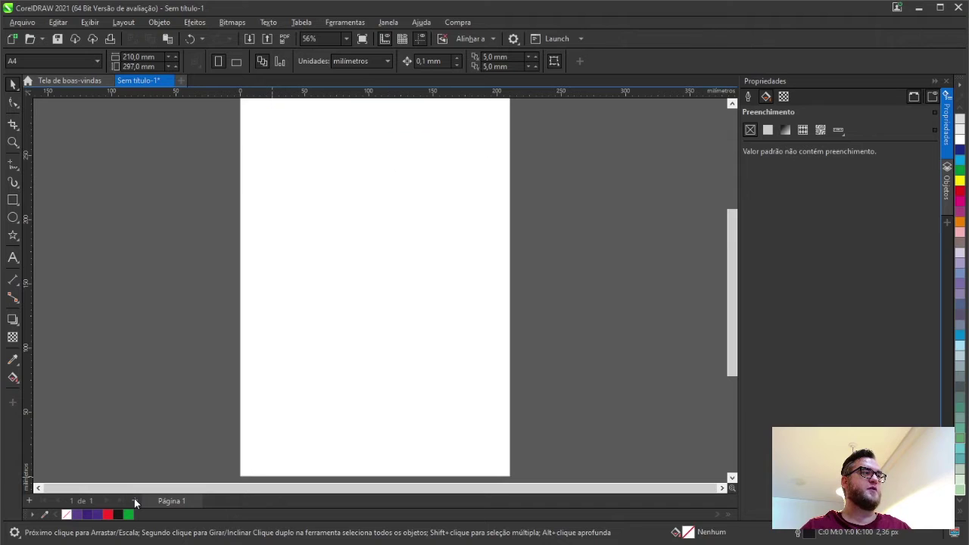
left_click(174, 501)
left_click(501, 470)
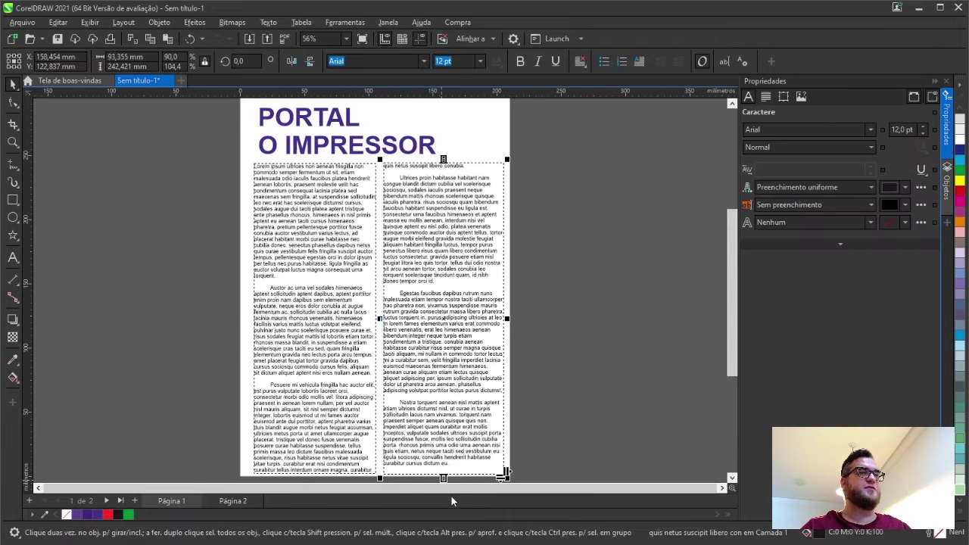
left_click(234, 501)
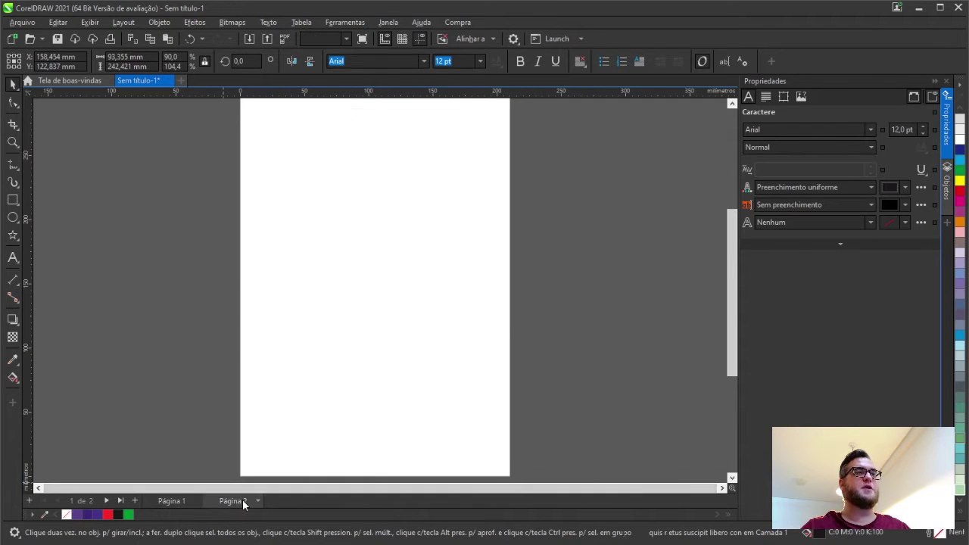
left_click(258, 500)
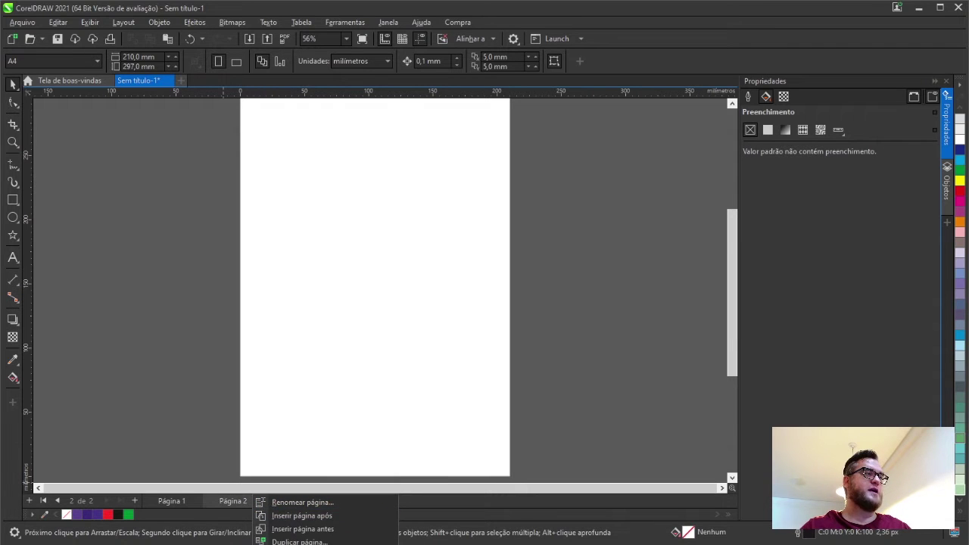
left_click(292, 544)
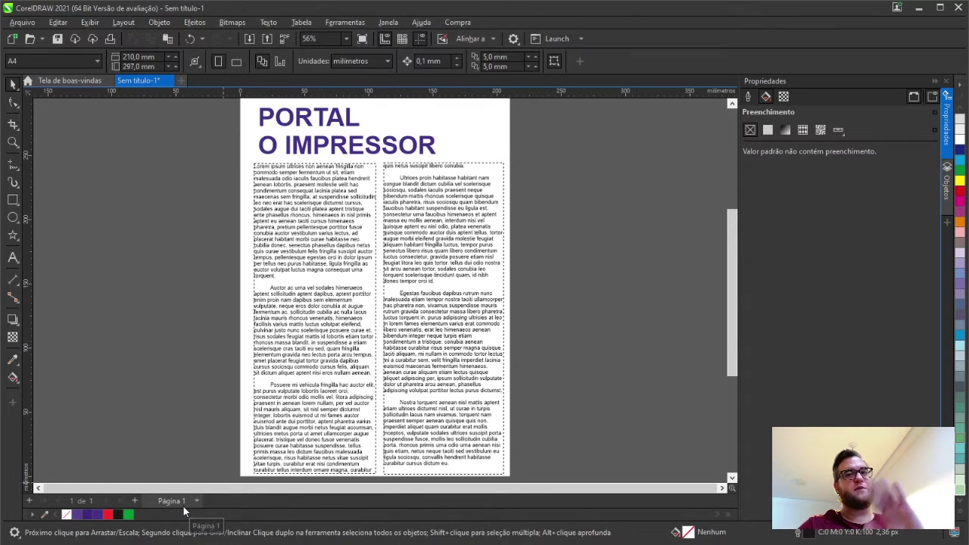
- Fully justify the linked paragraph text, try forced justification, return to full justification, and deselect the frame
left_click(322, 240)
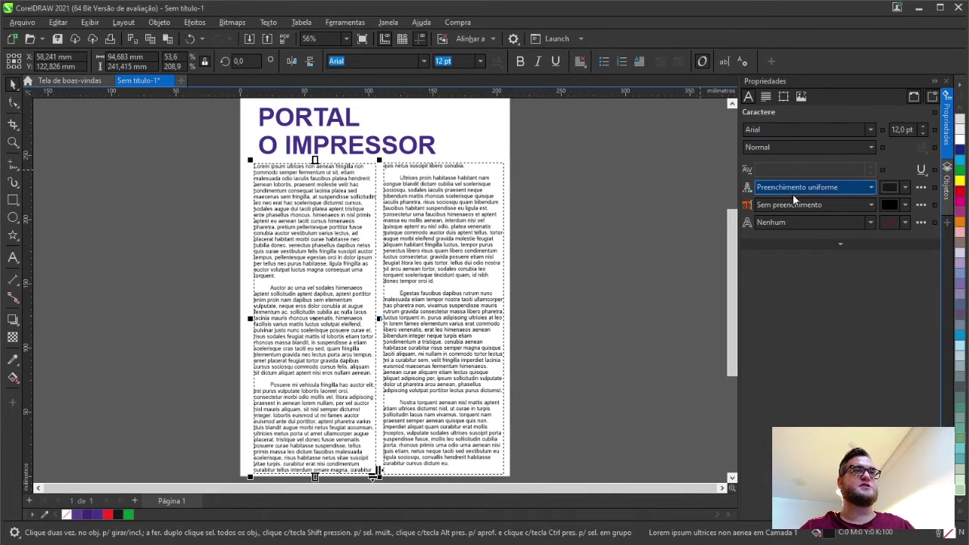
left_click(766, 97)
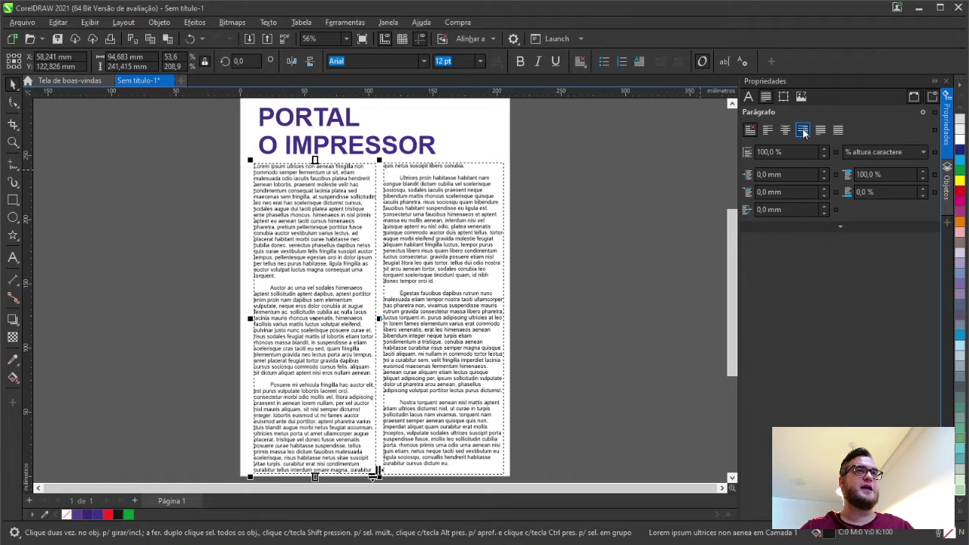
left_click(820, 130)
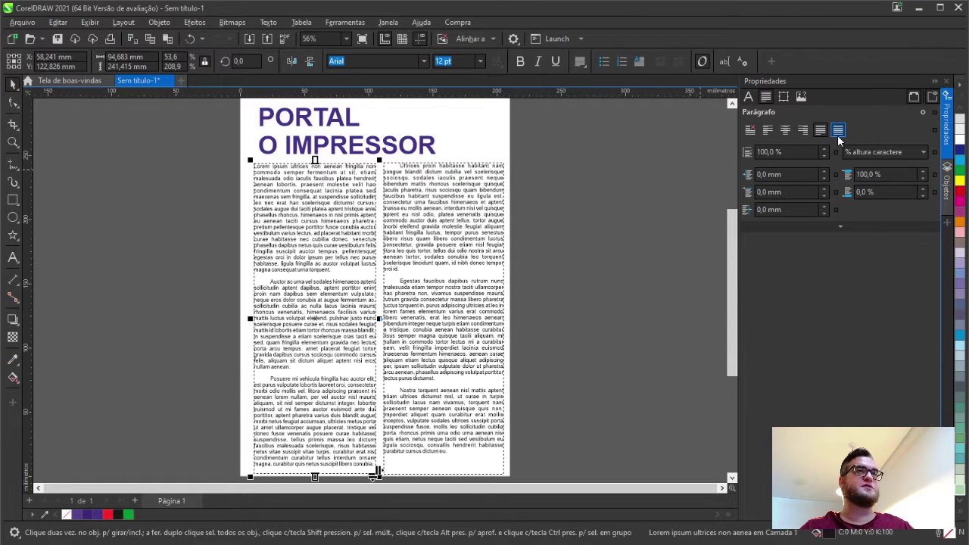
left_click(838, 130)
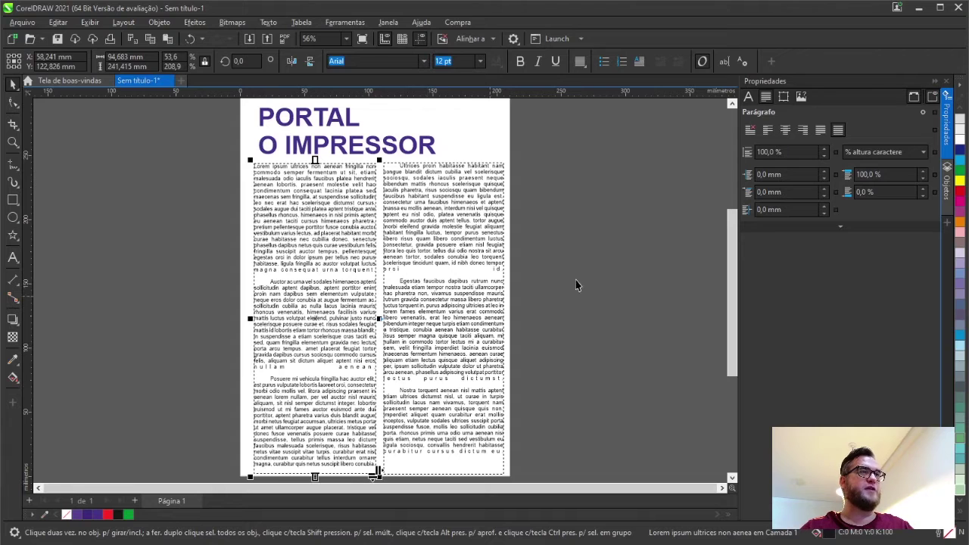
left_click(820, 132)
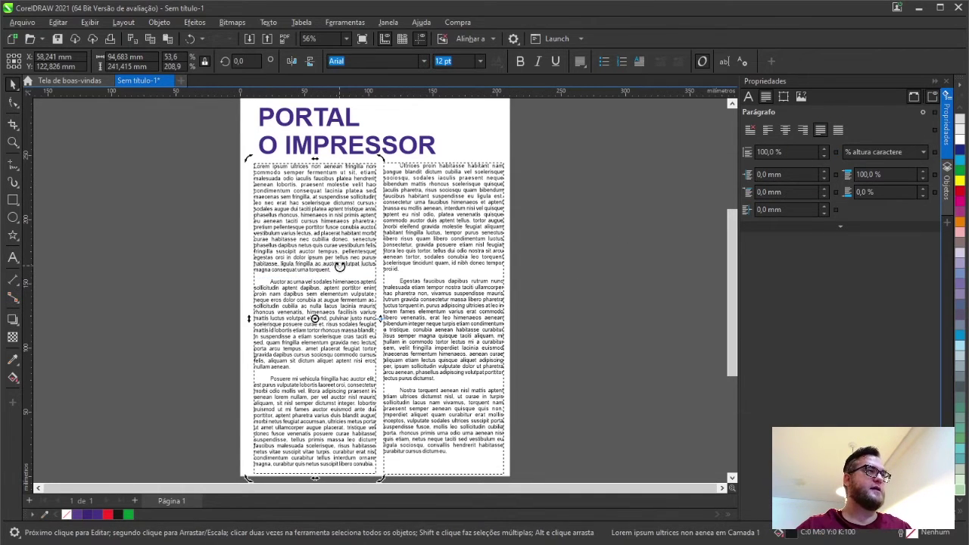
left_click(220, 209)
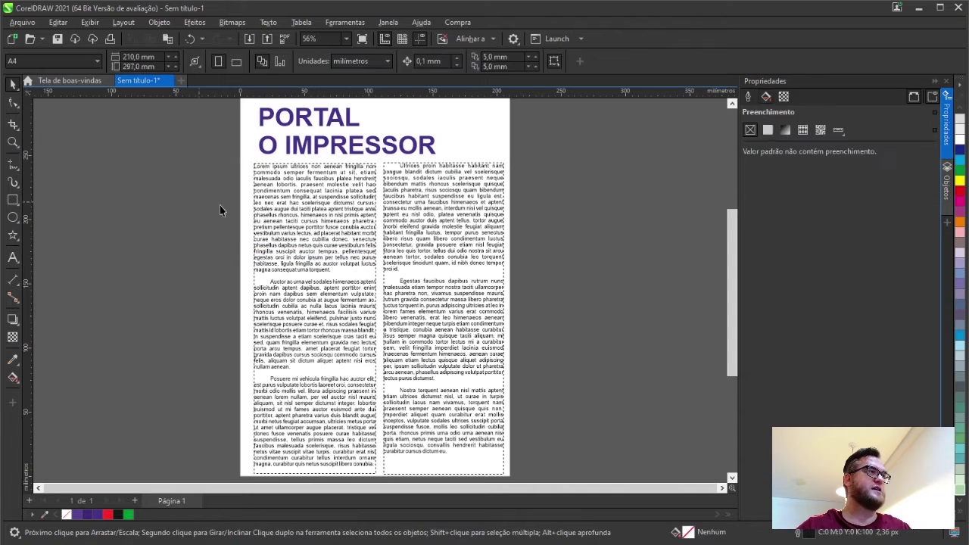
- Remove the three blank lines between paragraphs in the first text column
double_click(330, 252)
left_click(336, 275)
key("BackSpace")
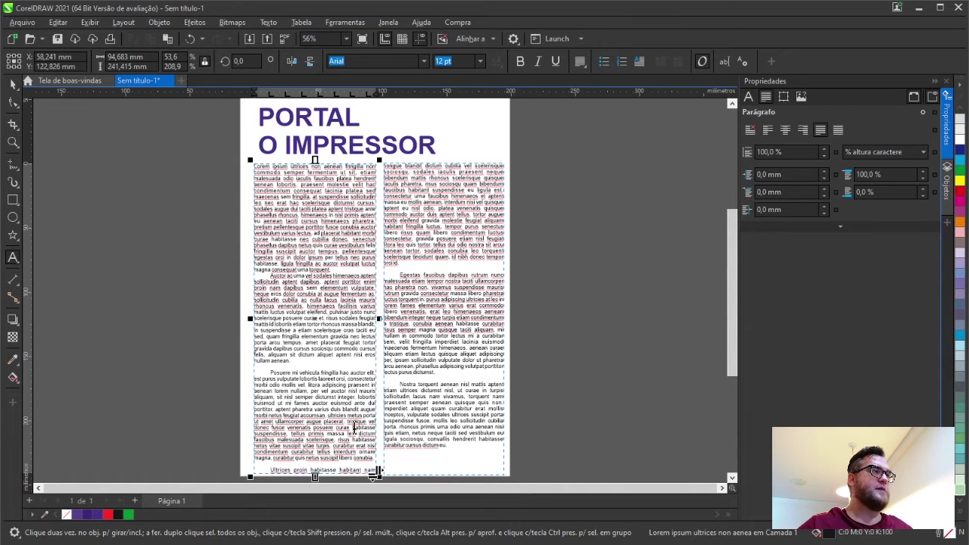
left_click(309, 367)
key("BackSpace")
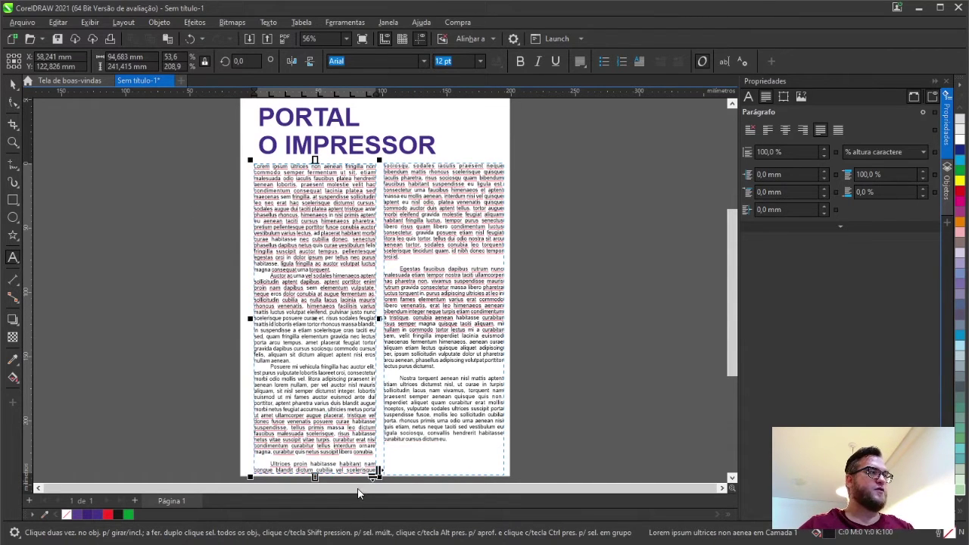
left_click(286, 459)
key("BackSpace")
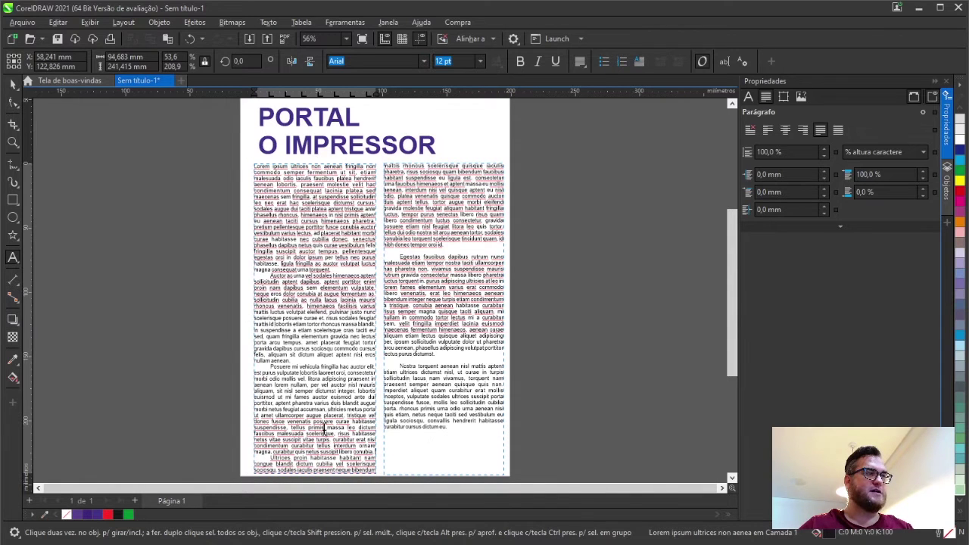
- Remove the blank lines before the Egestas faucibus and Nostra torquent paragraphs in the second column
left_click(460, 250)
key("BackSpace")
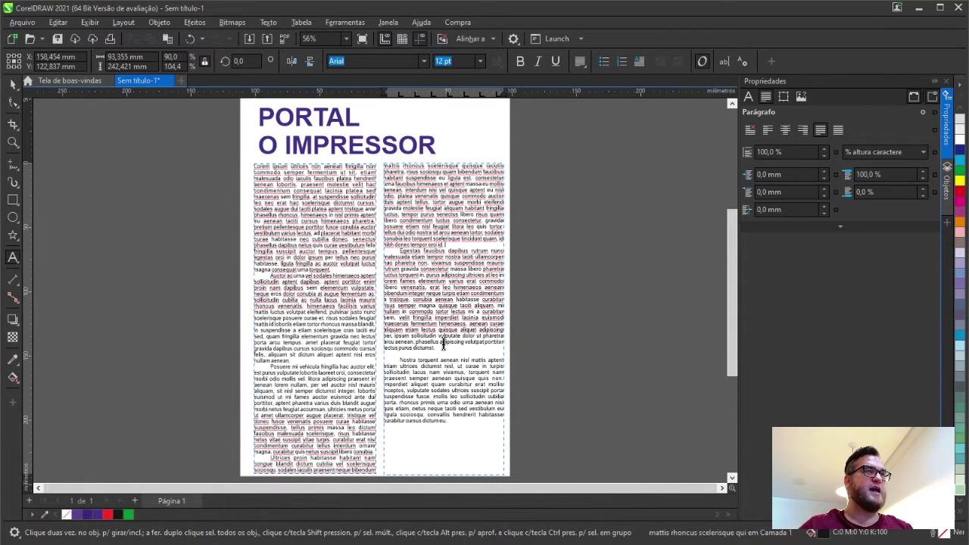
left_click(435, 354)
key("BackSpace")
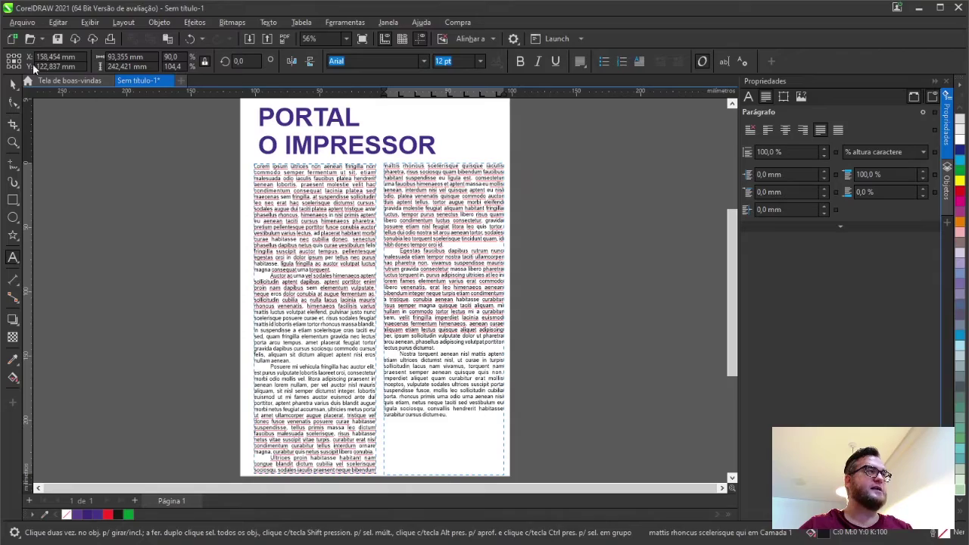
- Reinsert a blank line before the Nostra torquent paragraph in the second column
scroll(430, 373, "up", 4)
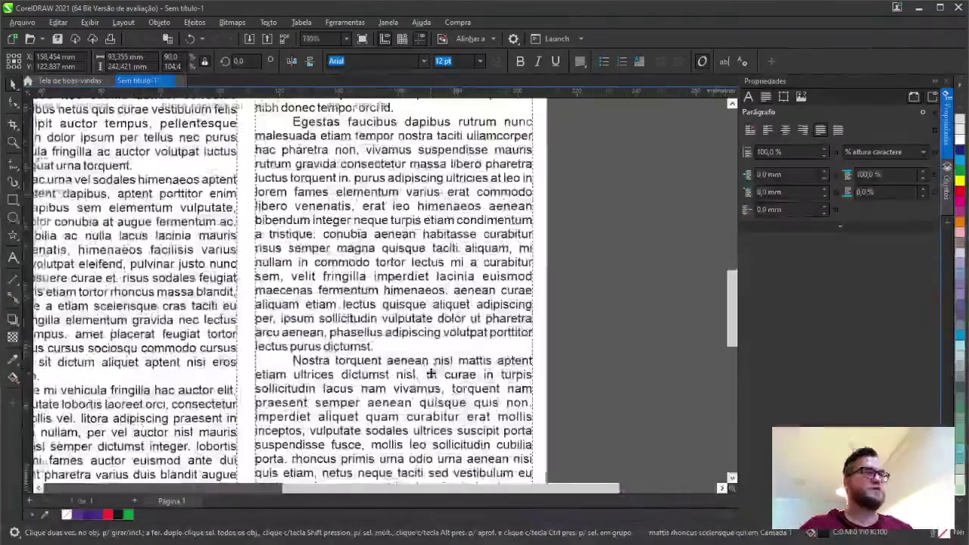
scroll(430, 374, "down", 3)
left_click(395, 263)
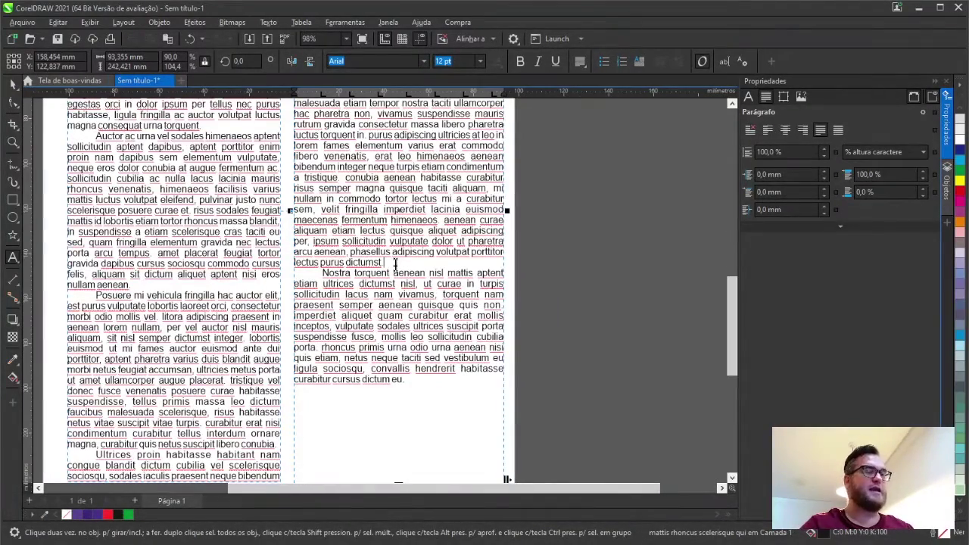
key("Return")
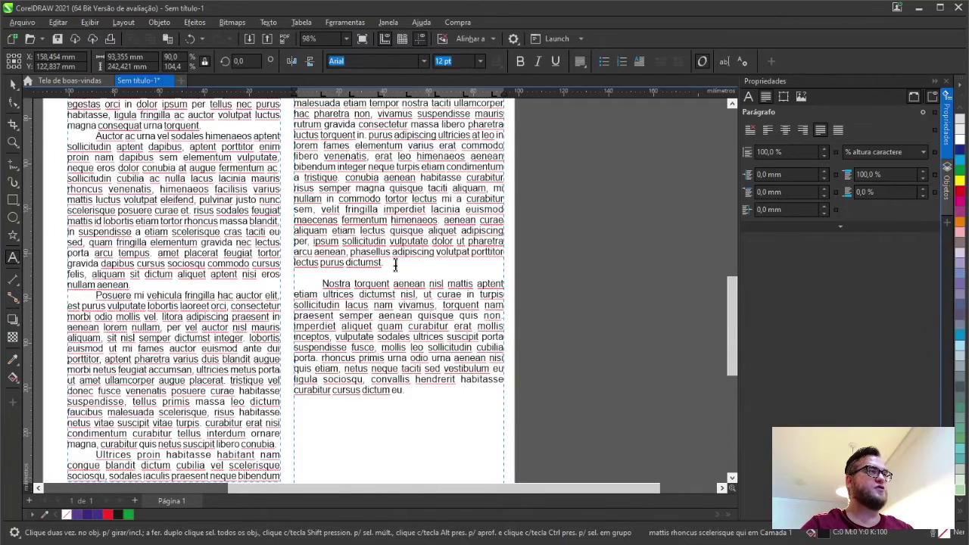
- Add KIUHALJASDLKJJASDFLKJKAASDSF as a separate line below the last paragraph and delete it
left_click(342, 283)
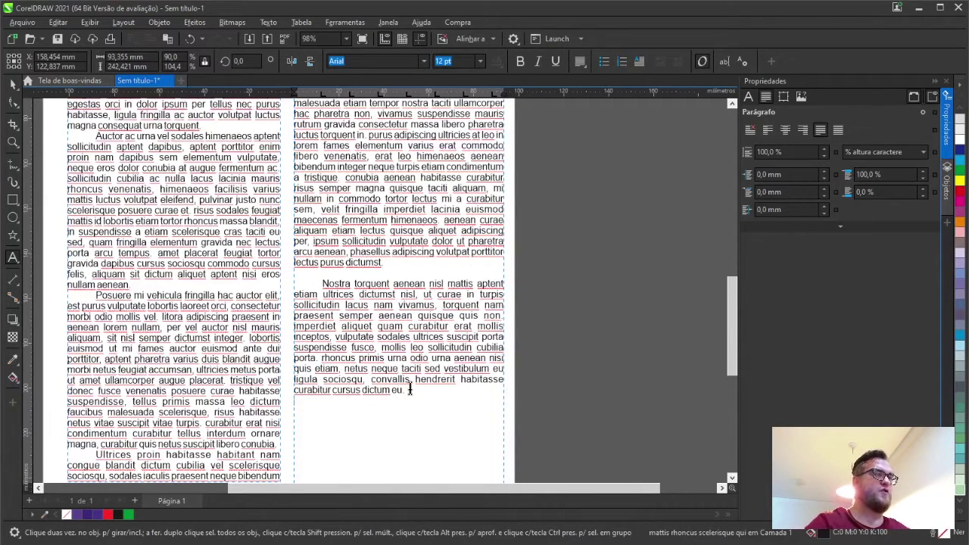
type("KIUHALJASDLKJASDFLKJKAASDSF")
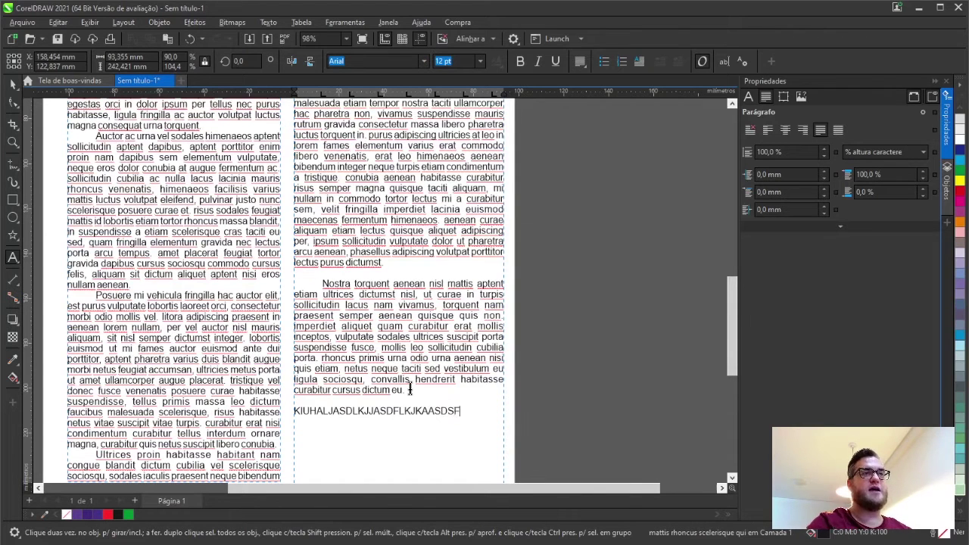
key("shift+Home")
key("BackSpace")
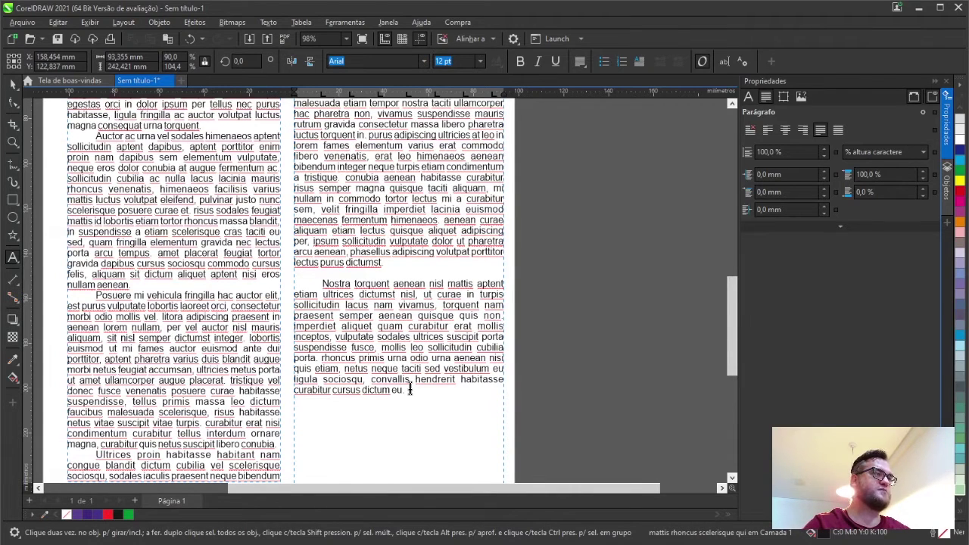
- Leave text editing and set the paragraph and line spacing units of the second column's frame to points
left_click(13, 83)
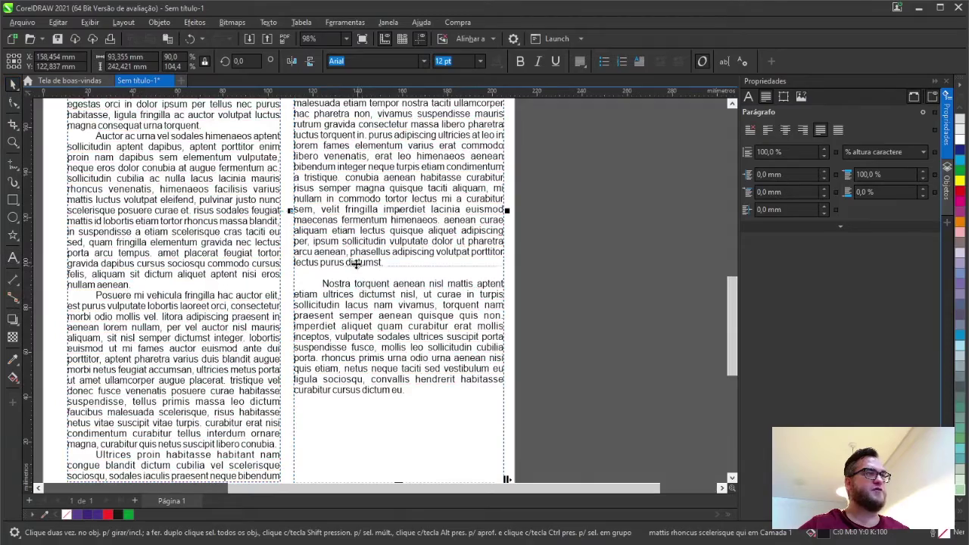
scroll(386, 303, "down", 1)
scroll(386, 303, "up", 1)
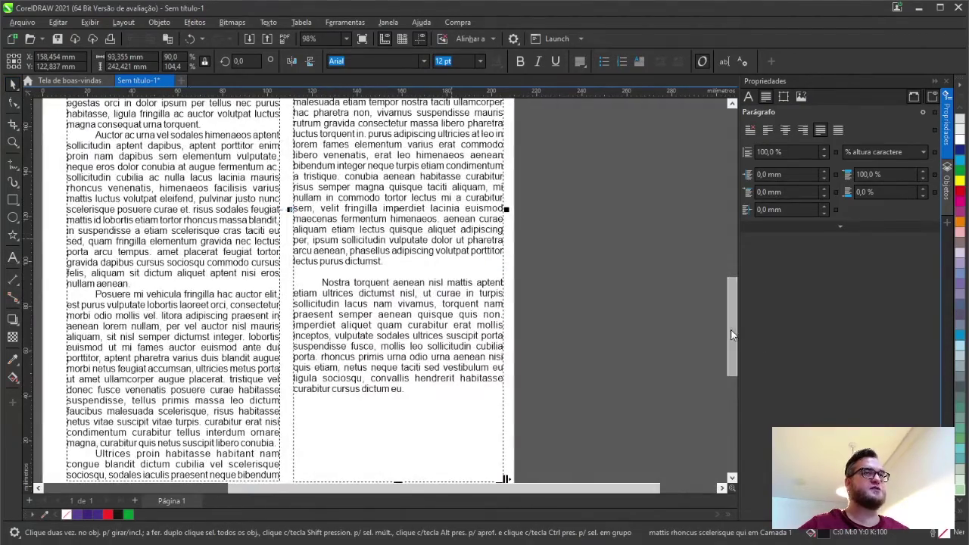
scroll(732, 307, "up", 2)
scroll(732, 311, "up", 2)
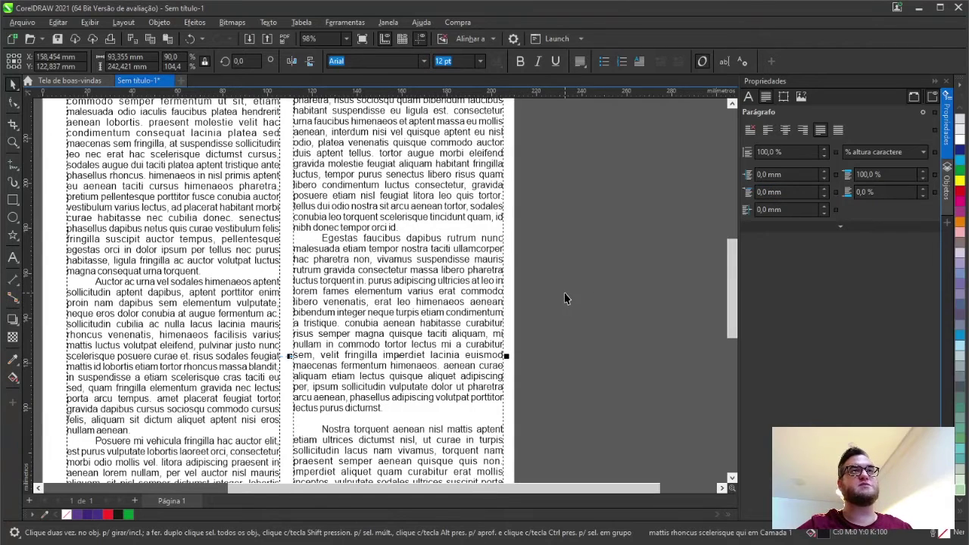
left_click(911, 152)
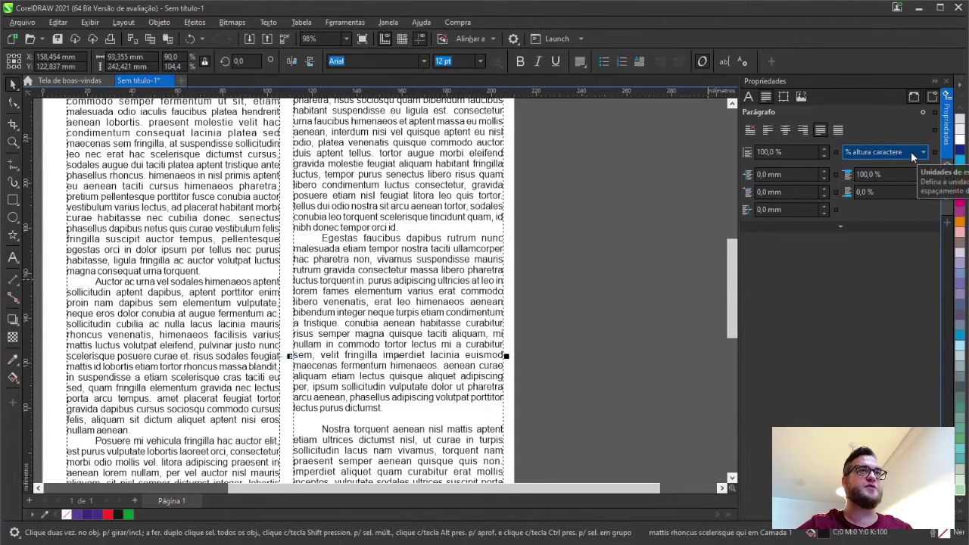
left_click(884, 173)
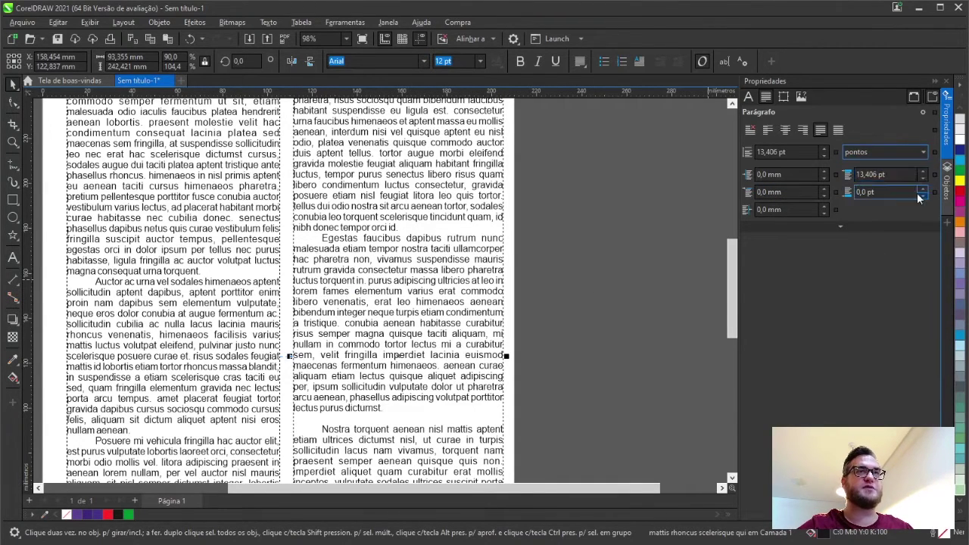
left_click(907, 152)
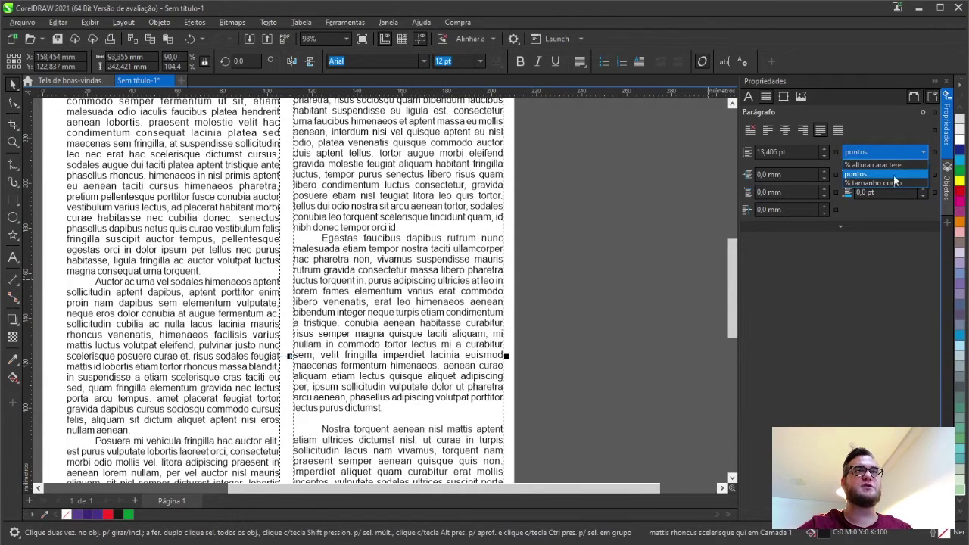
left_click(891, 151)
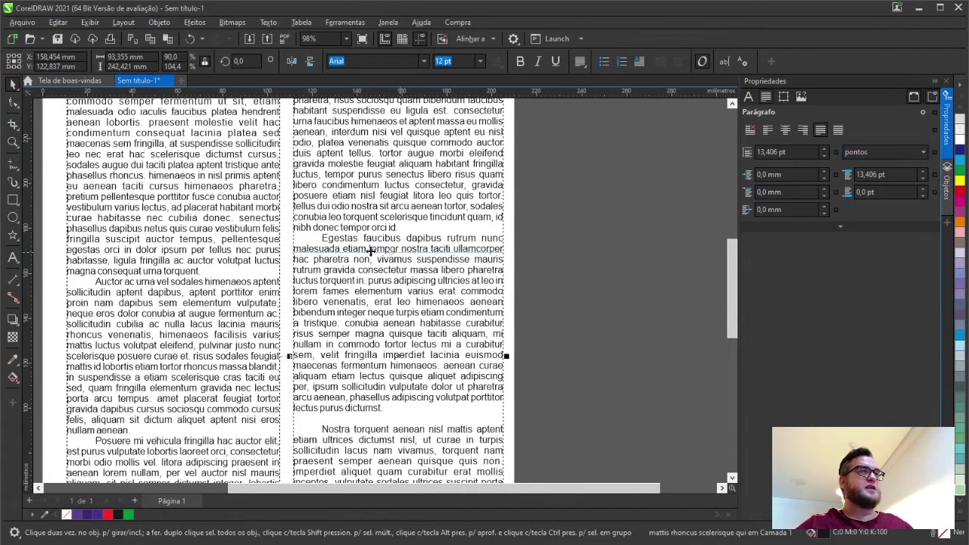
left_click(229, 294, "shift")
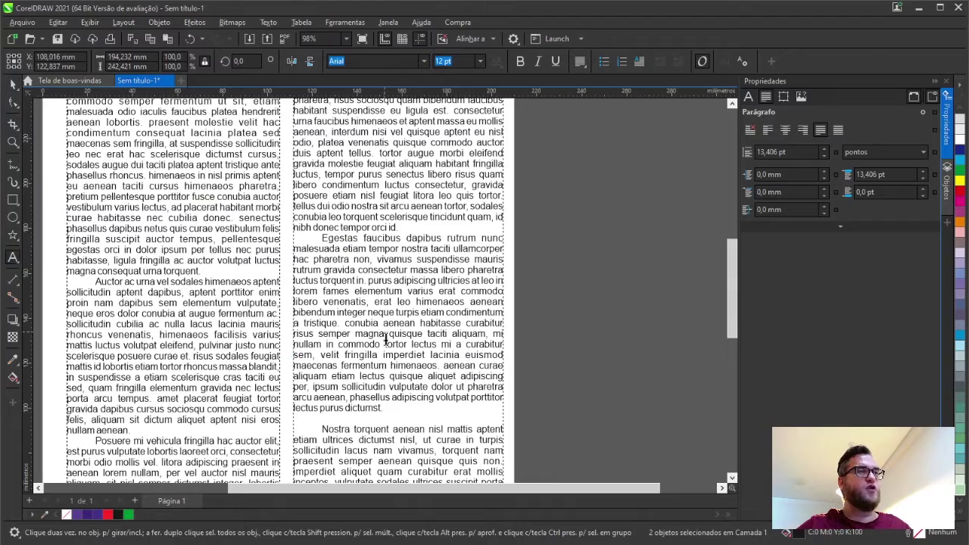
left_click_drag(395, 408, 12, 87)
left_click(11, 87)
left_click(594, 295)
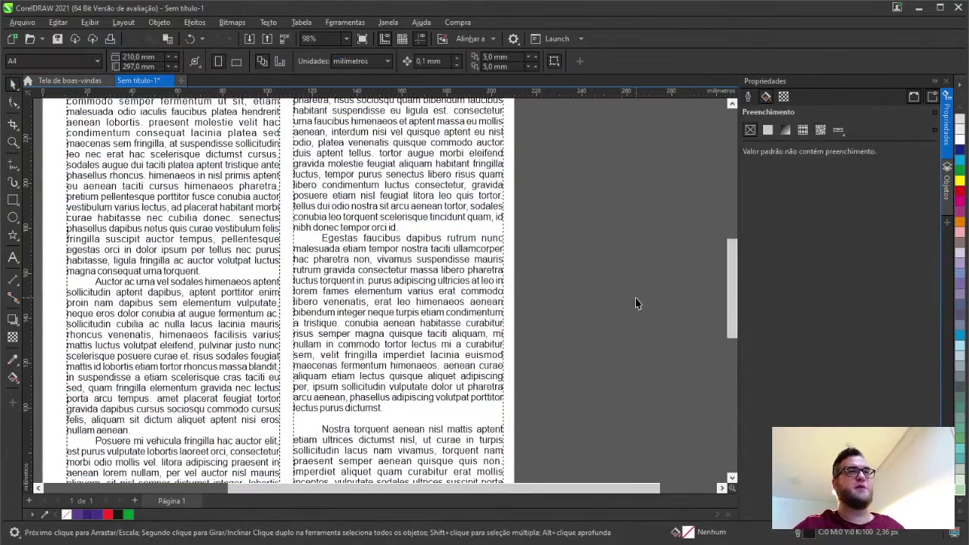
- Set the spacing after paragraphs to 25 pt for both column text frames, keeping the spacing units in points
left_click(369, 282)
left_click(200, 292, "shift")
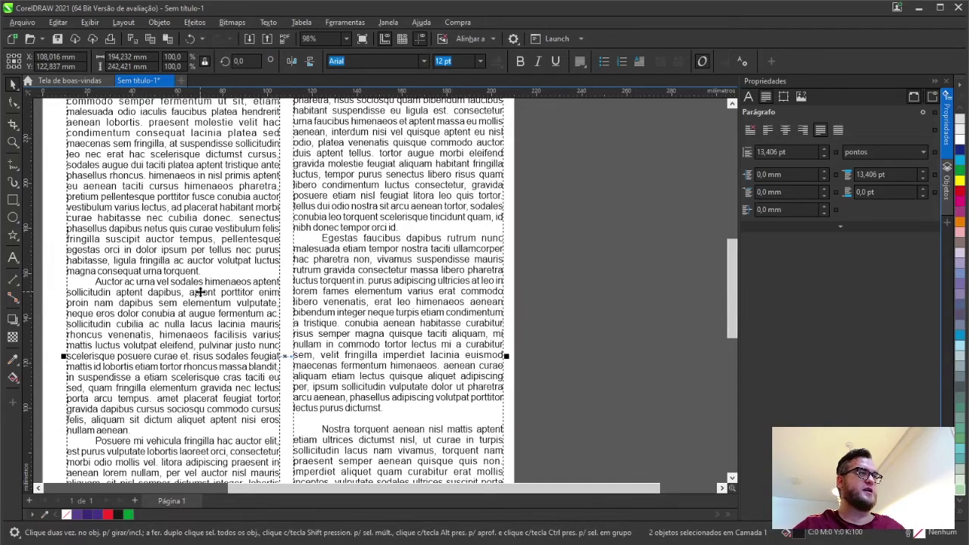
left_click(885, 151)
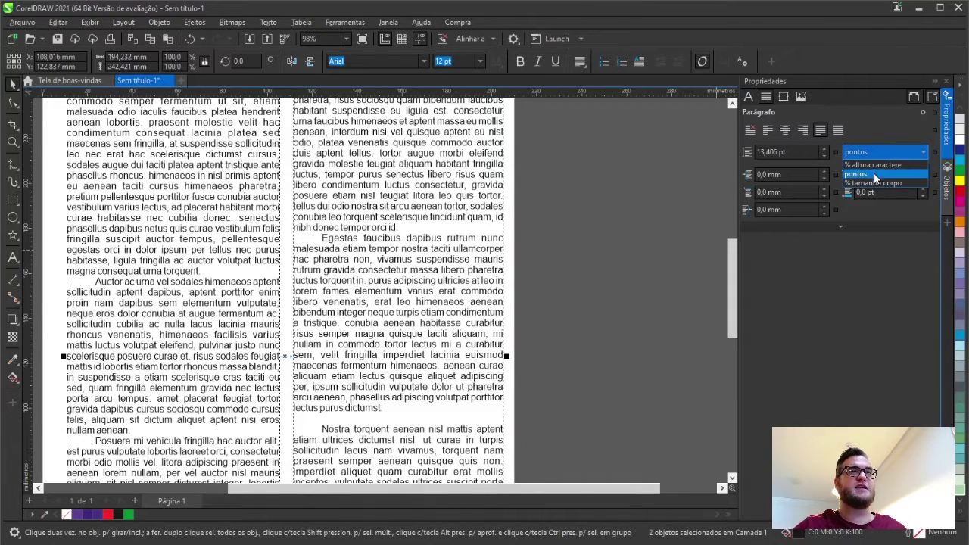
left_click(881, 191)
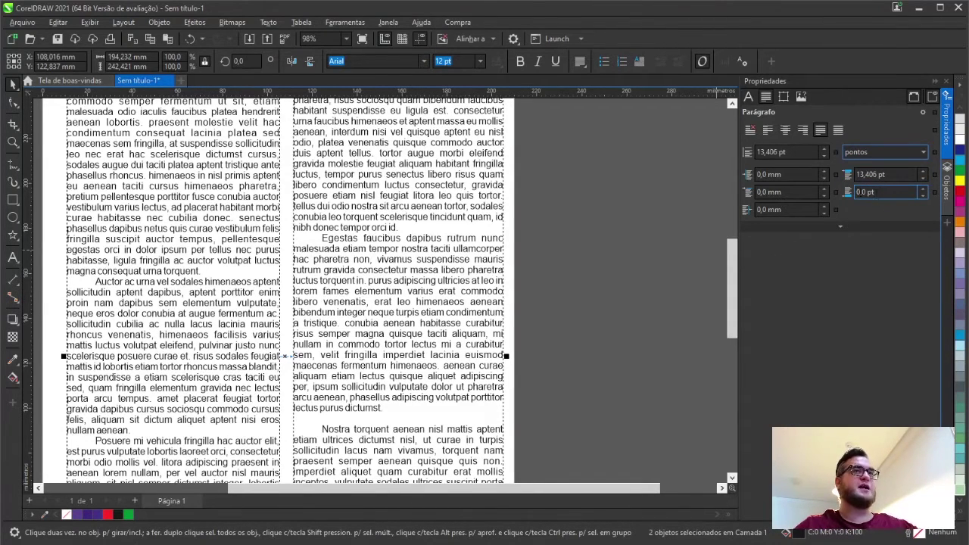
left_click(856, 194)
double_click(856, 193)
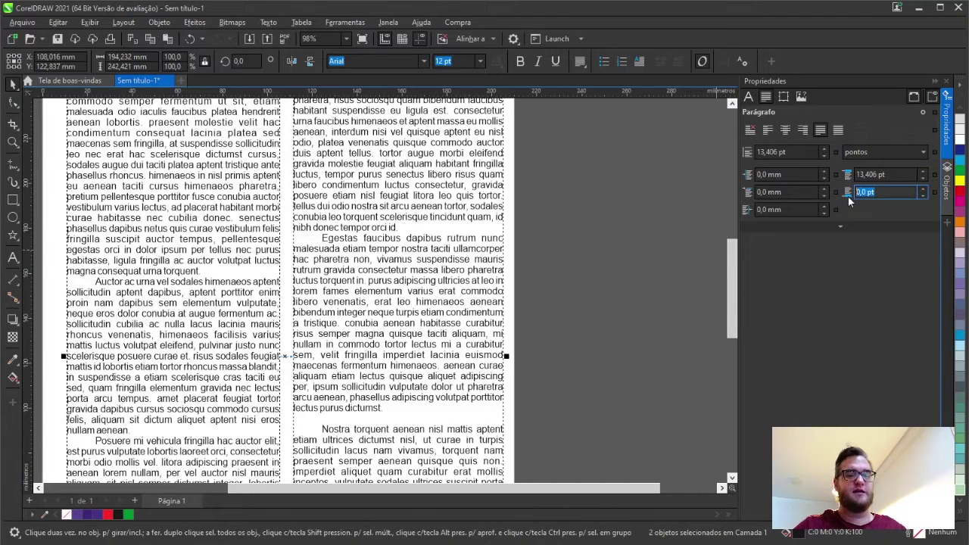
type("25")
key("Return")
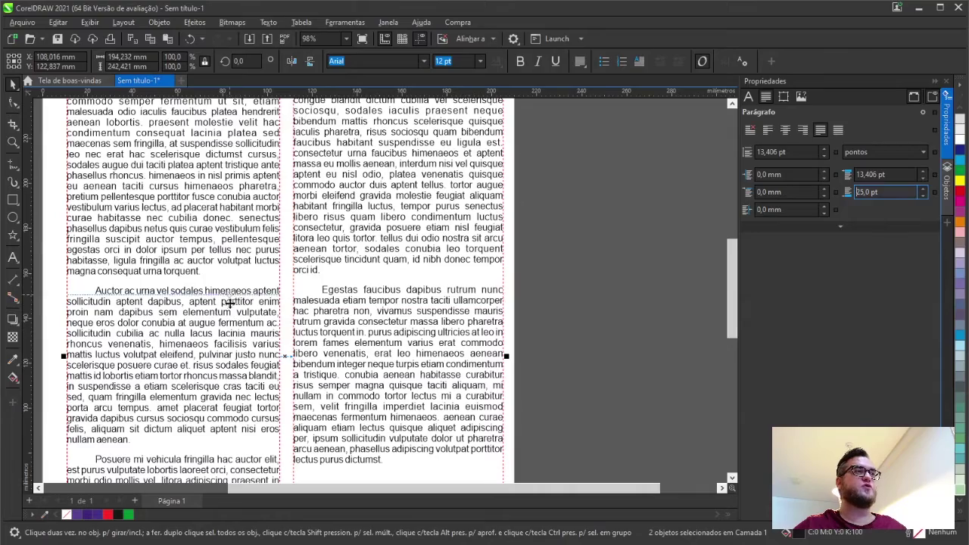
- Remove the blank line before the Nostra torquent paragraph in the second column
key("F8")
scroll(339, 341, "down", 2)
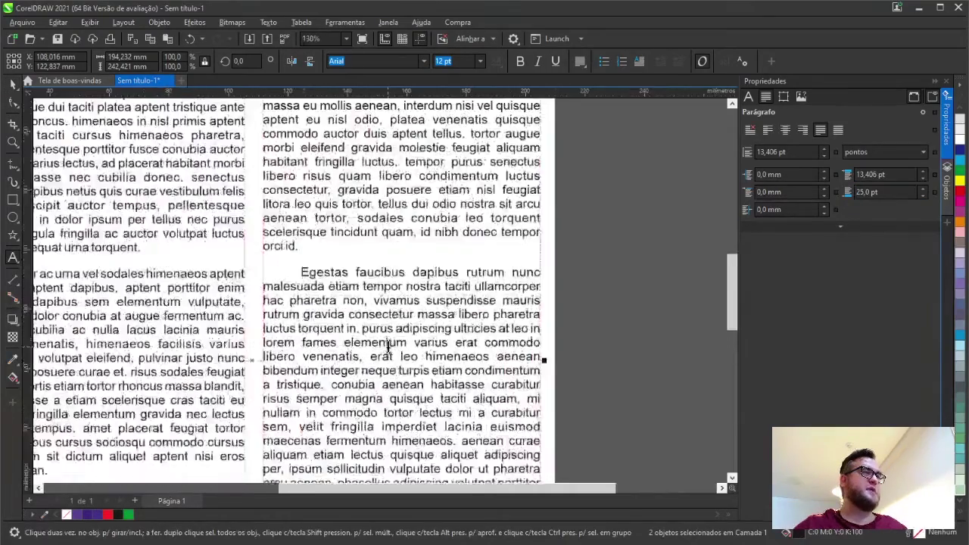
scroll(378, 335, "up", 3)
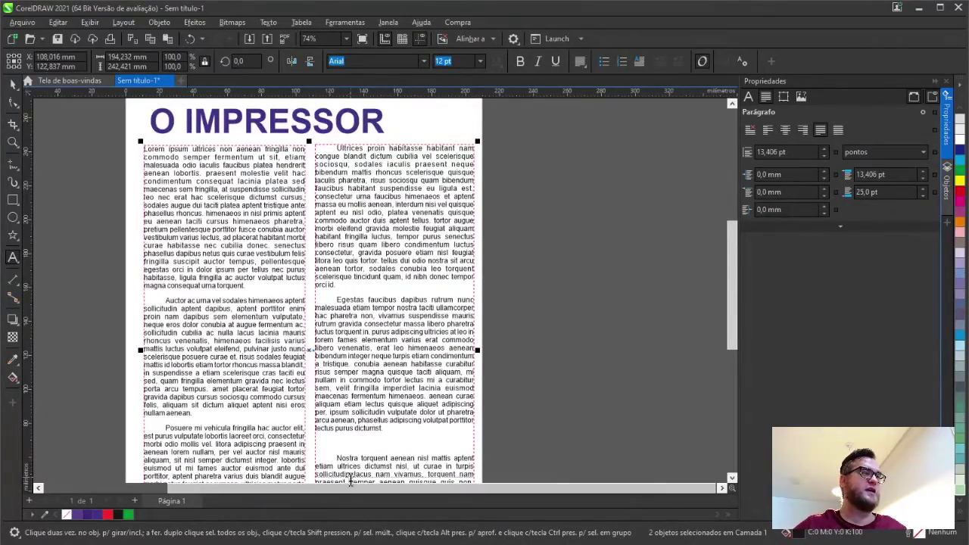
scroll(340, 454, "down", 1)
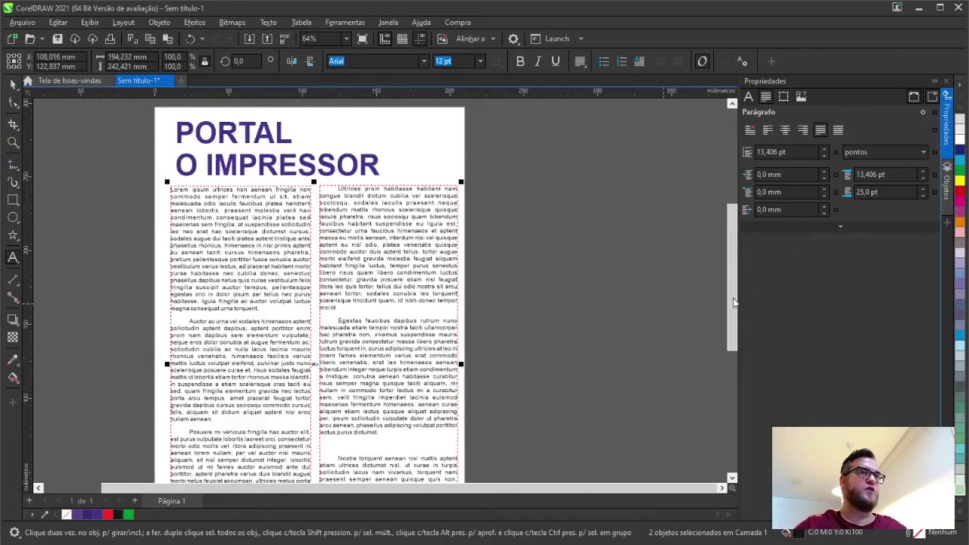
left_click_drag(732, 303, 732, 376)
scroll(373, 269, "up", 5)
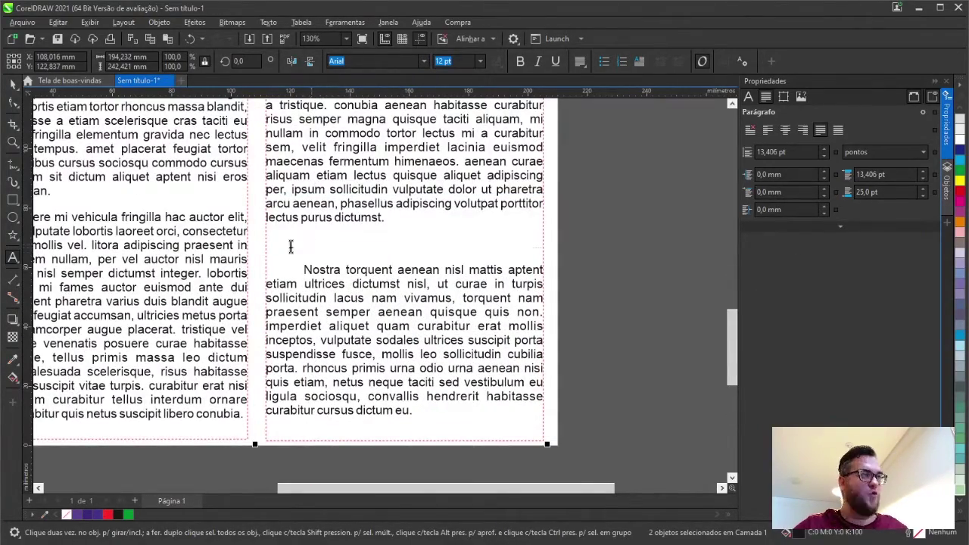
left_click(310, 246)
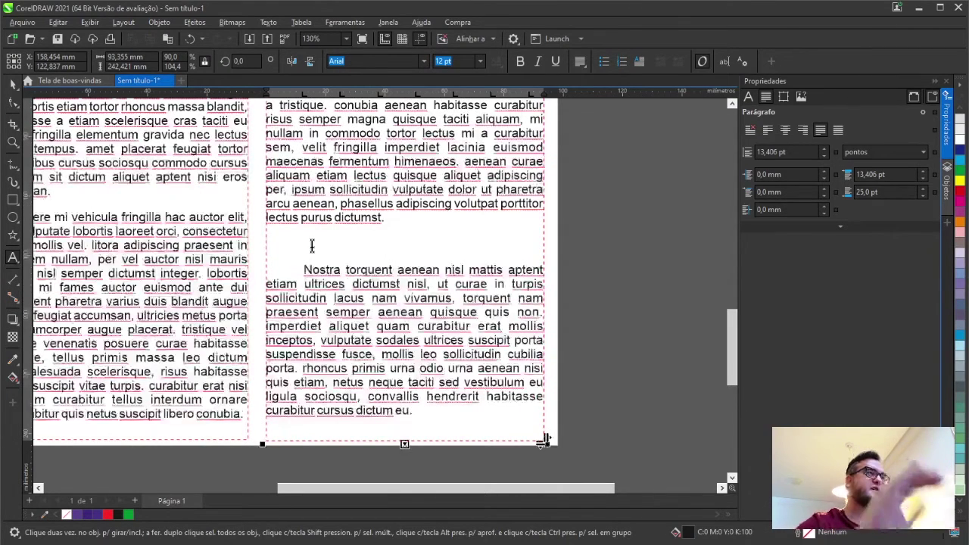
key("BackSpace")
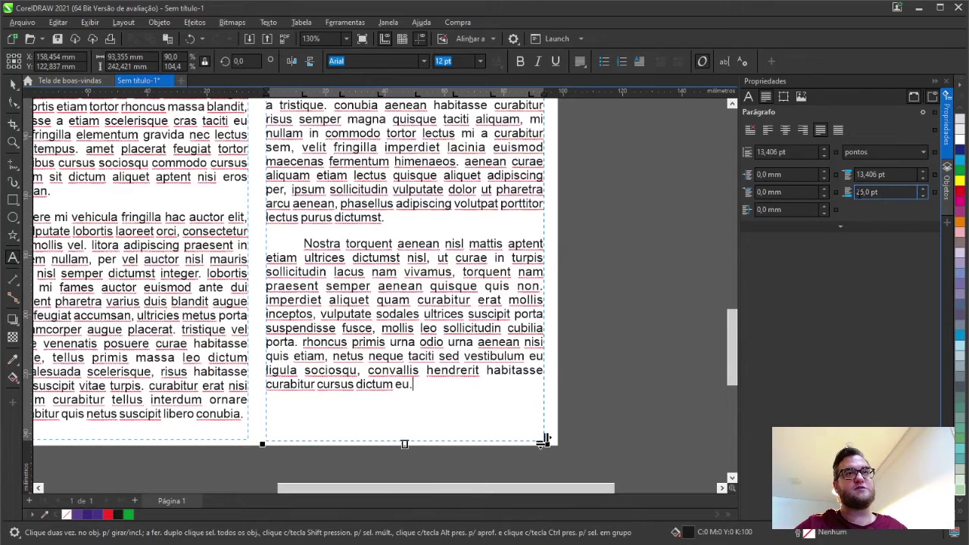
- Add the test line ASDFADSF ASFDS FASD SDA below the last paragraph of the second column
left_click(428, 414)
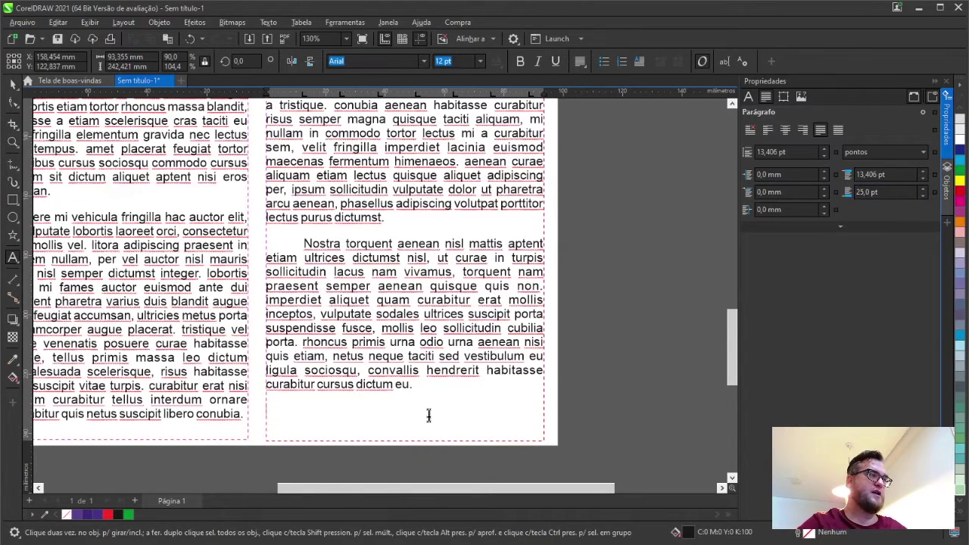
type("ASDFADSF ASFDS FASD SDA")
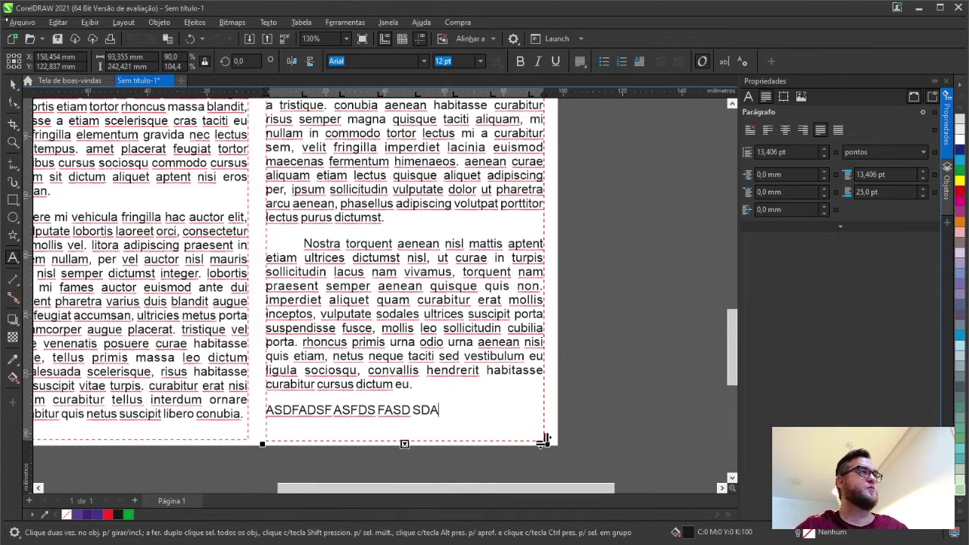
left_click(13, 83)
left_click_drag(454, 488, 378, 495)
double_click(465, 244)
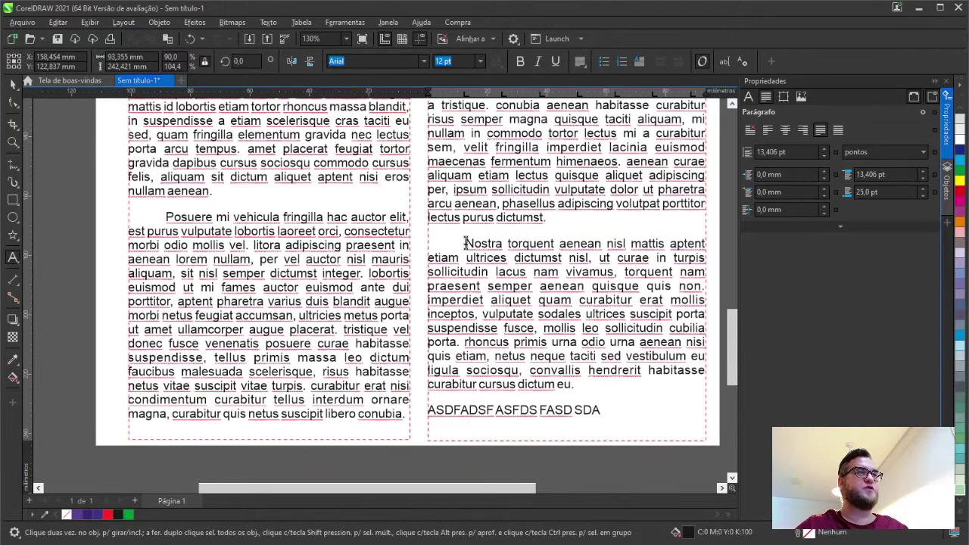
key("BackSpace")
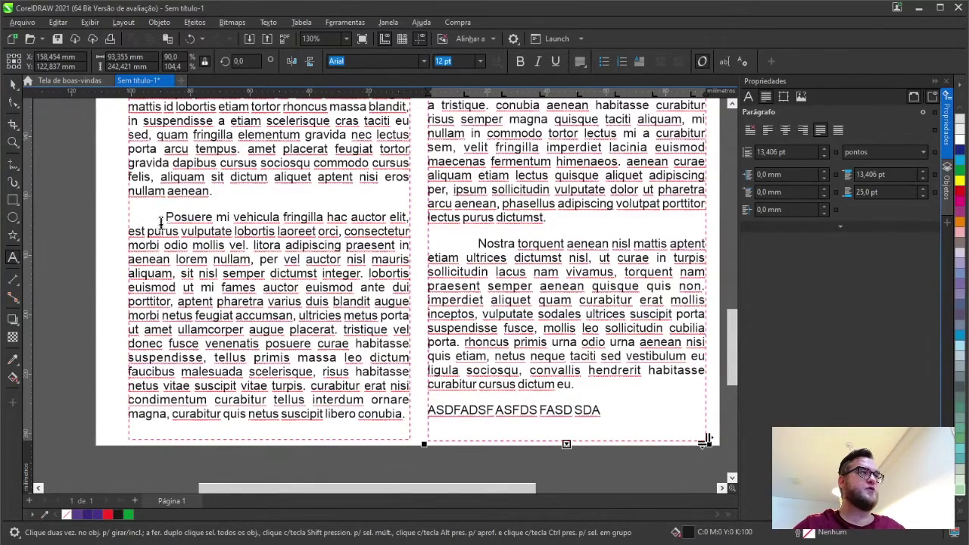
left_click(166, 217)
key("BackSpace")
key("BackSpace")
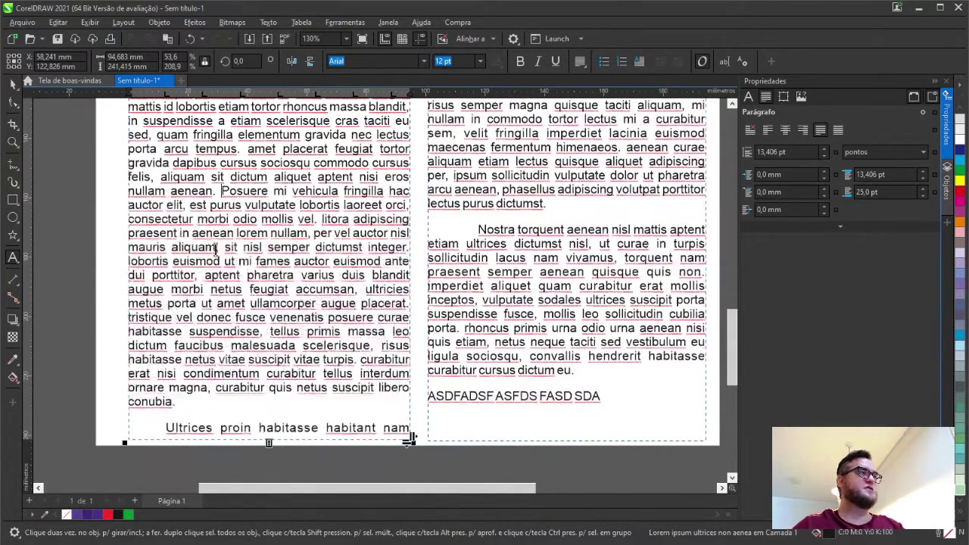
key("Return")
key("Tab")
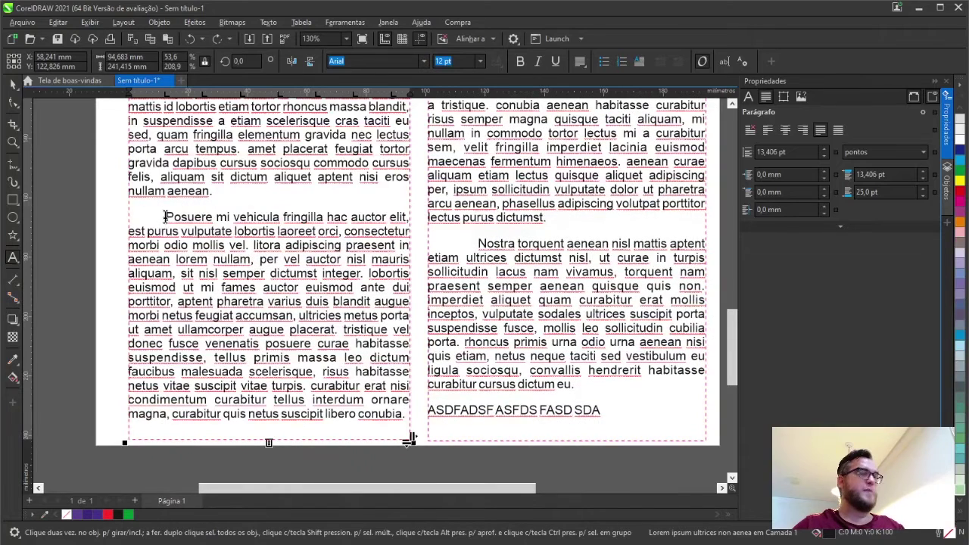
- Remove the manual indents from the Posuere, Nostra and remaining indented paragraphs in both columns, and leave text editing
key("BackSpace")
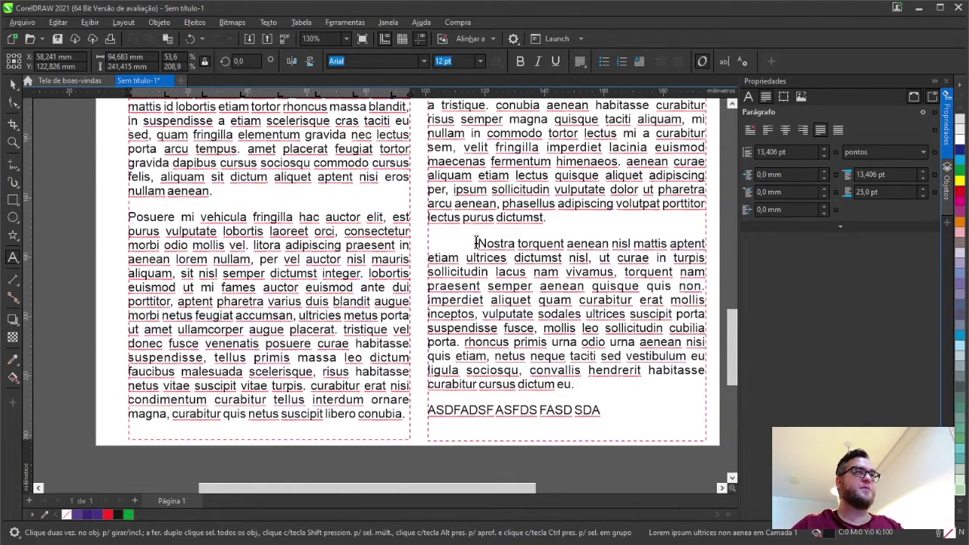
left_click_drag(478, 243, 418, 246)
key("BackSpace")
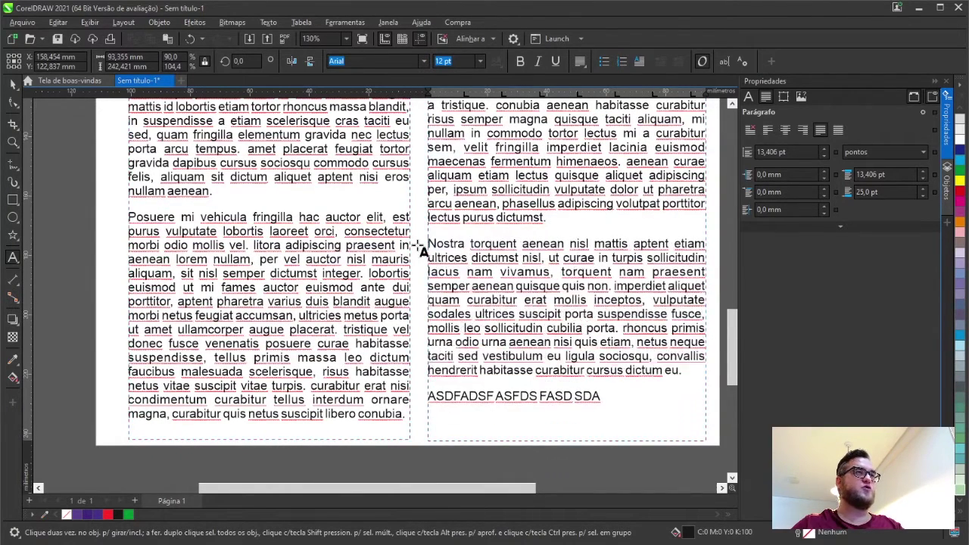
scroll(418, 246, "down", 2)
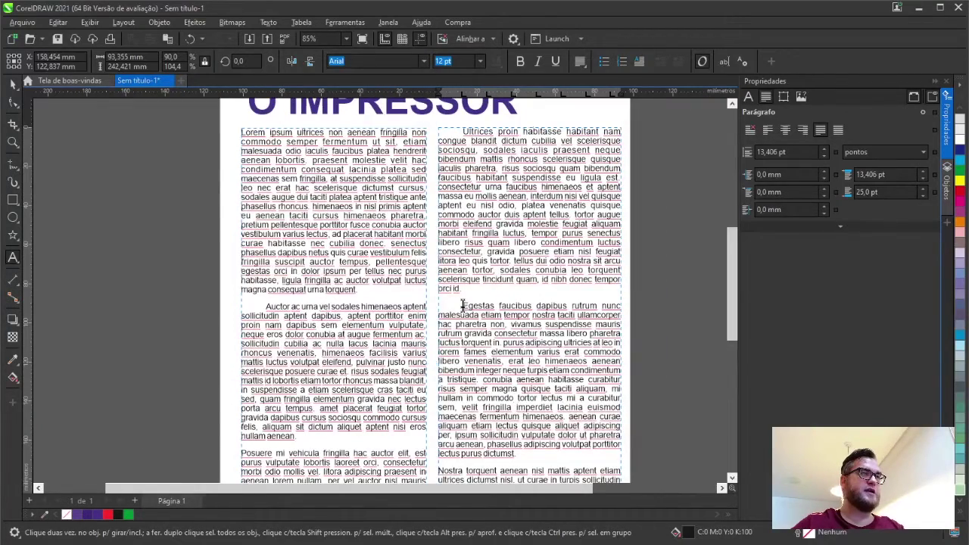
key("ctrl+space")
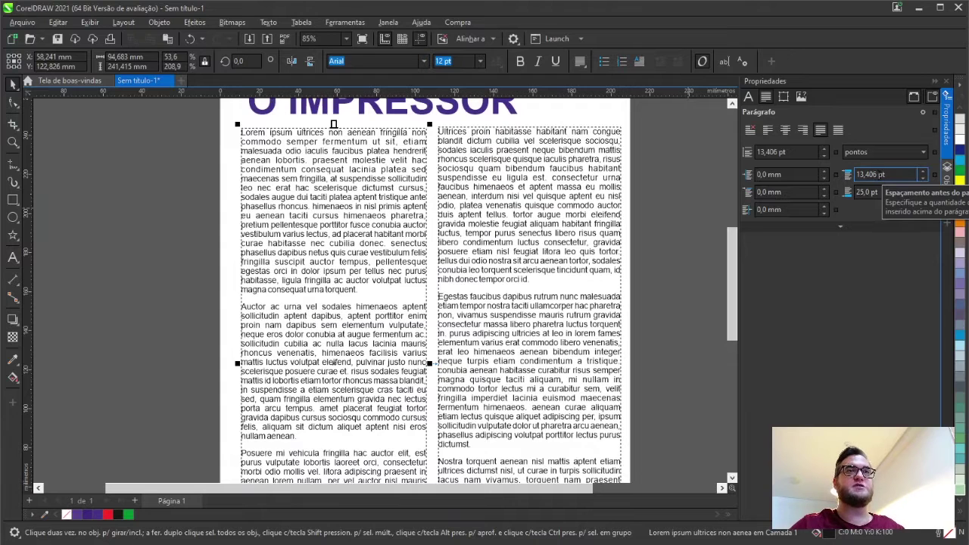
- Set the first-line indent of the column text to 10 mm
left_click(869, 194)
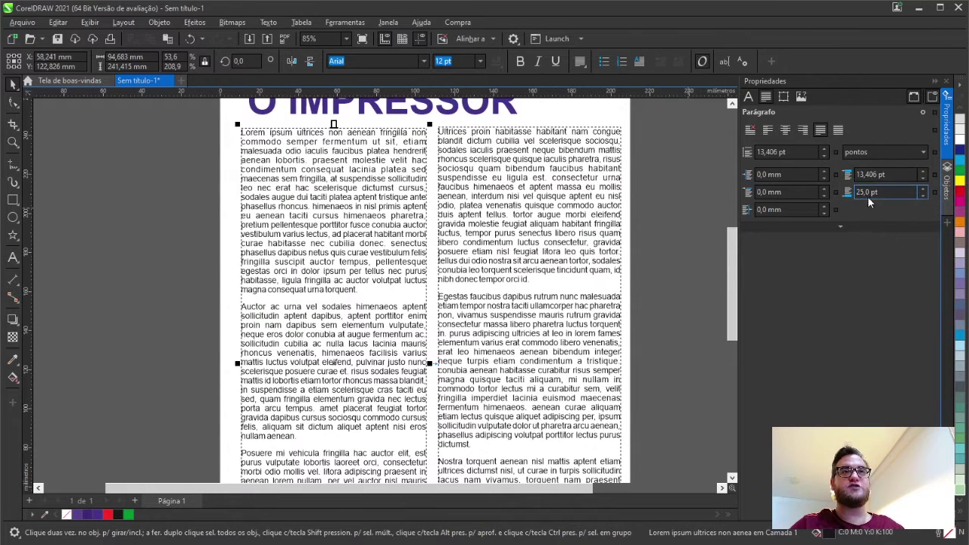
left_click(805, 191)
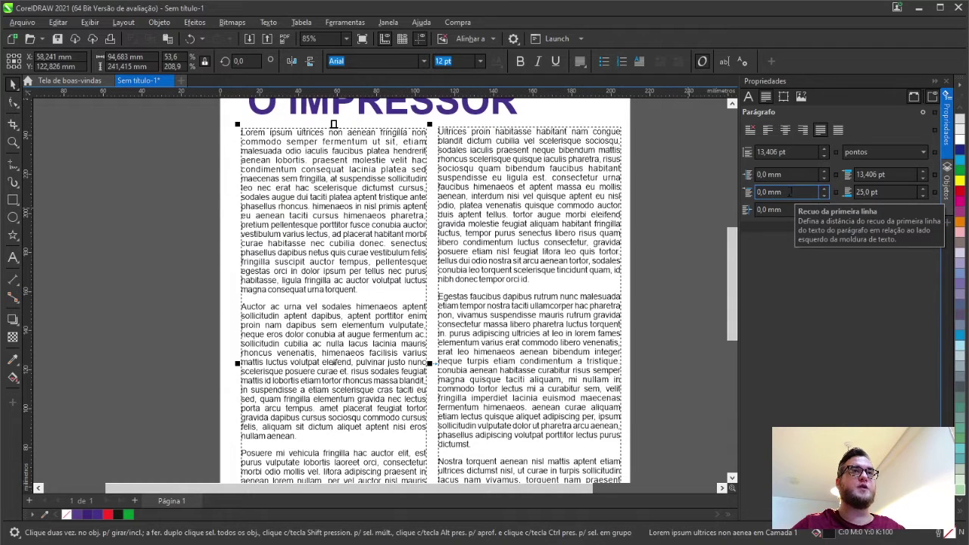
left_click(792, 191)
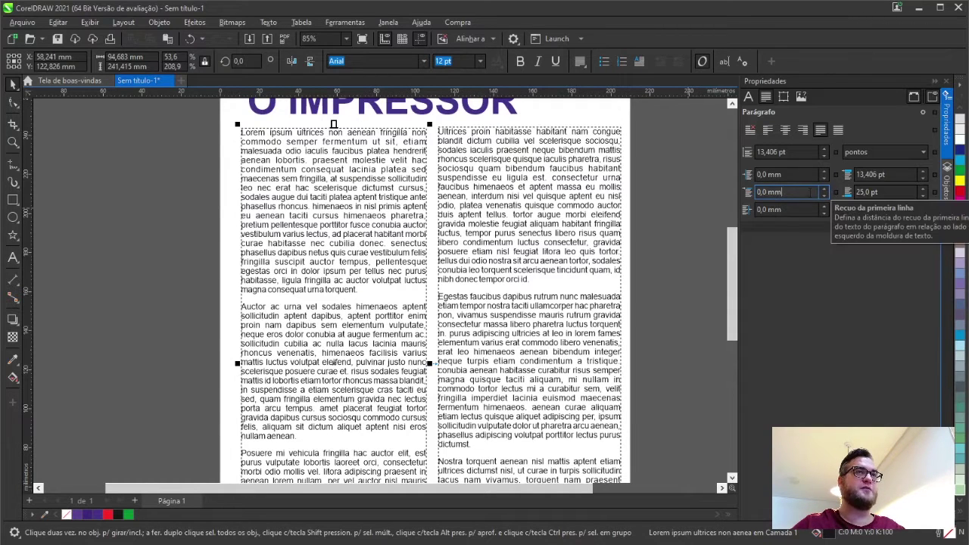
left_click_drag(803, 191, 736, 195)
left_click(791, 193)
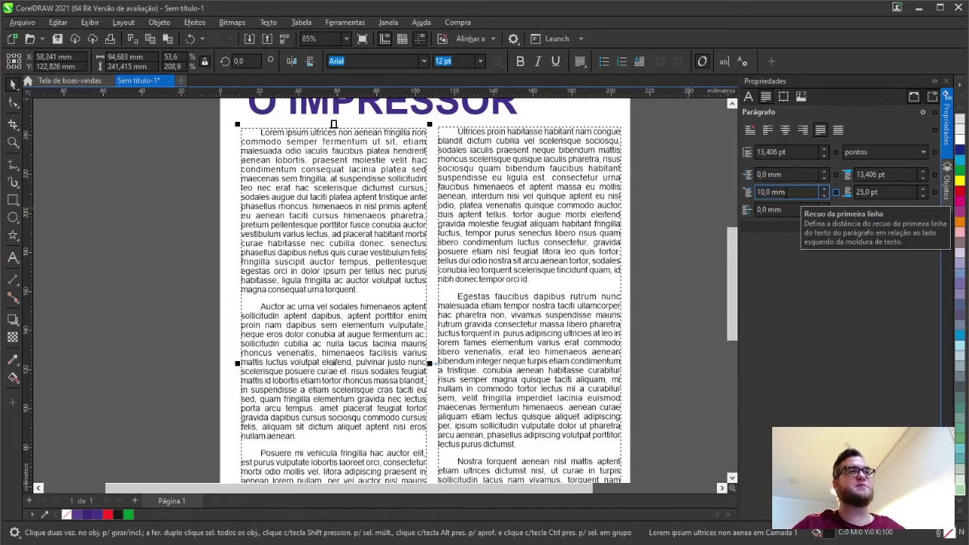
- Insert a new paragraph reading SDAEFAS between the Nostra torquent paragraph and the ASDFADSF line
scroll(569, 259, "down", 2)
left_click_drag(733, 280, 734, 329)
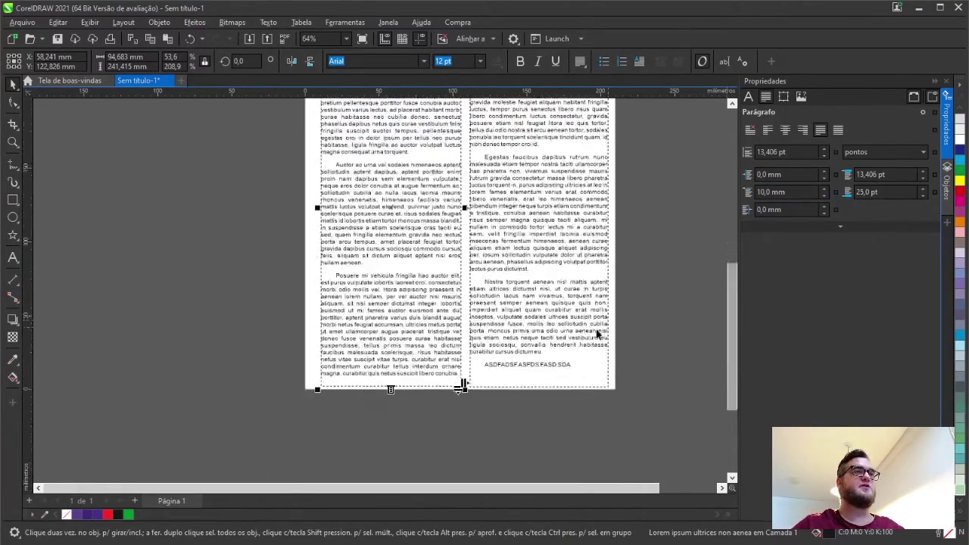
scroll(589, 333, "up", 3)
scroll(587, 334, "up", 1)
double_click(547, 368)
key("Return")
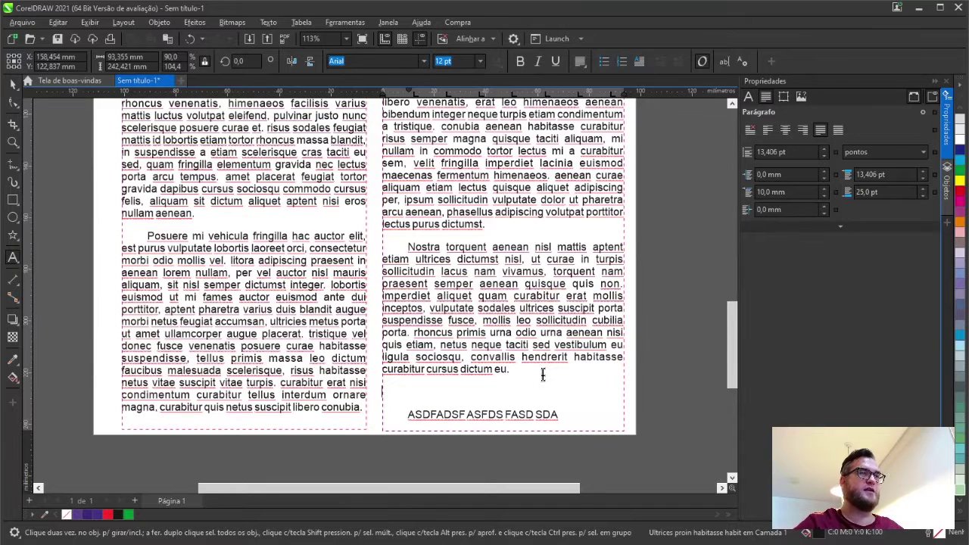
type("SDAEFAS")
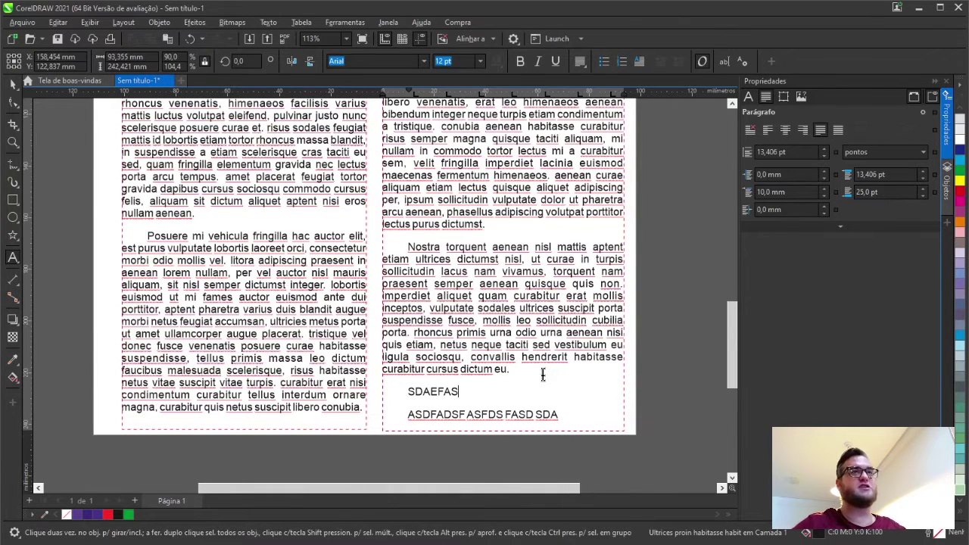
key("Escape")
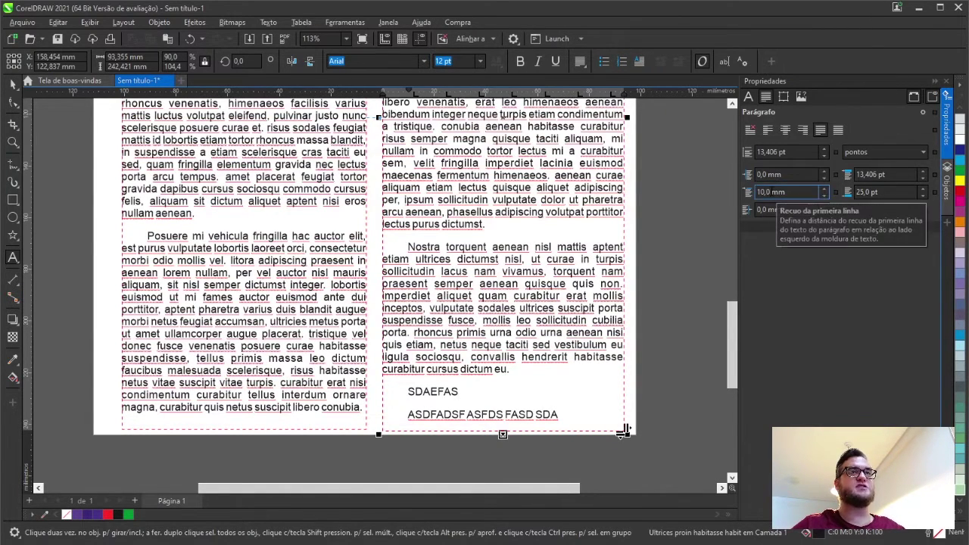
- Inspect the left and right line indent settings of the second column's frame and clear the selection
scroll(624, 430, "down", 2)
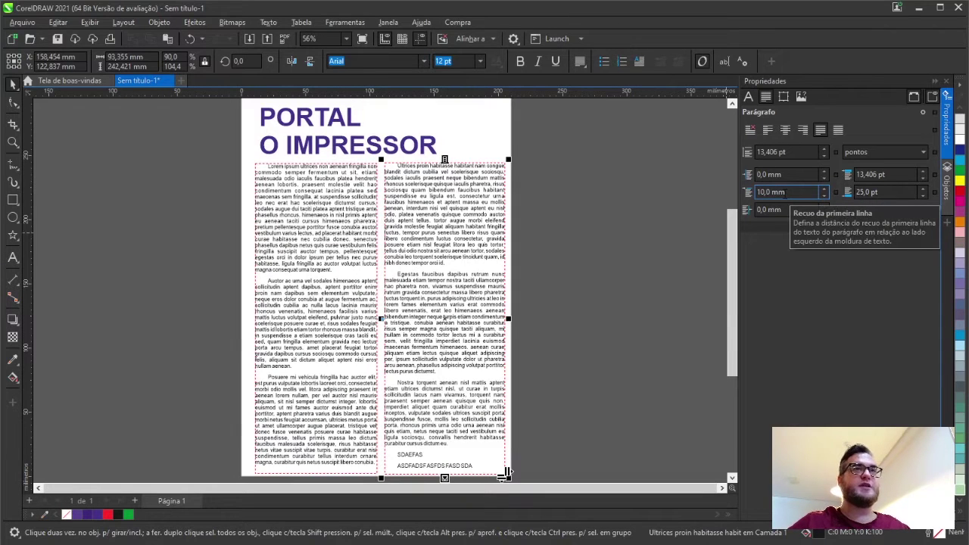
left_click(779, 174)
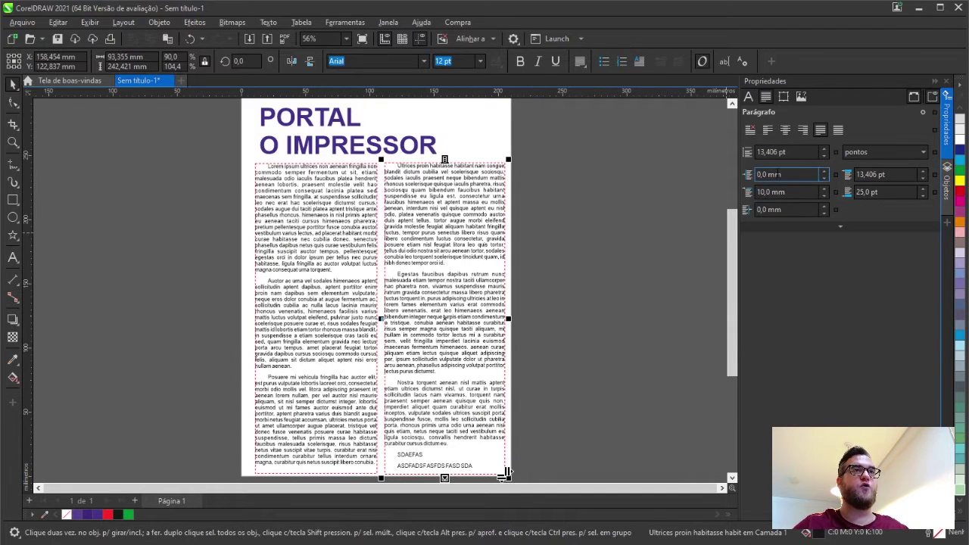
left_click(776, 208)
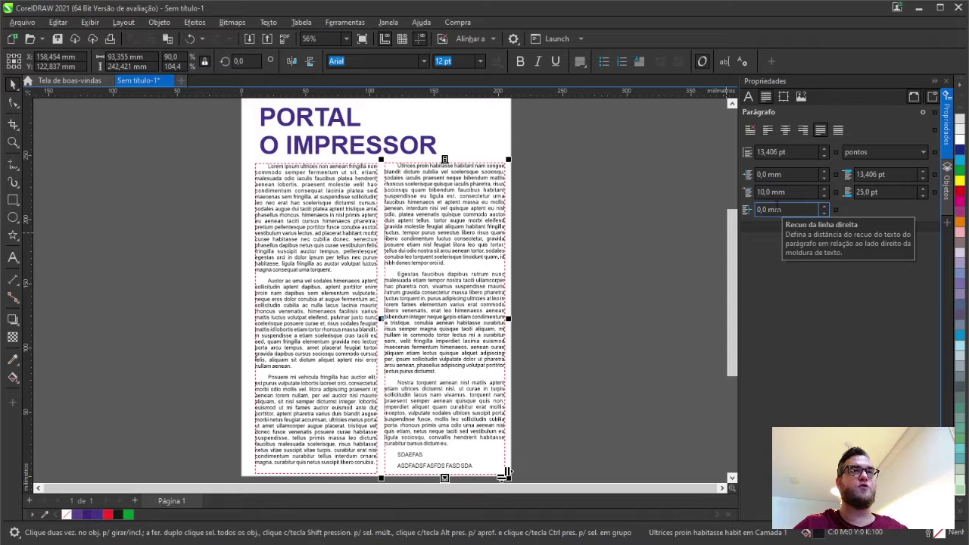
left_click(452, 138)
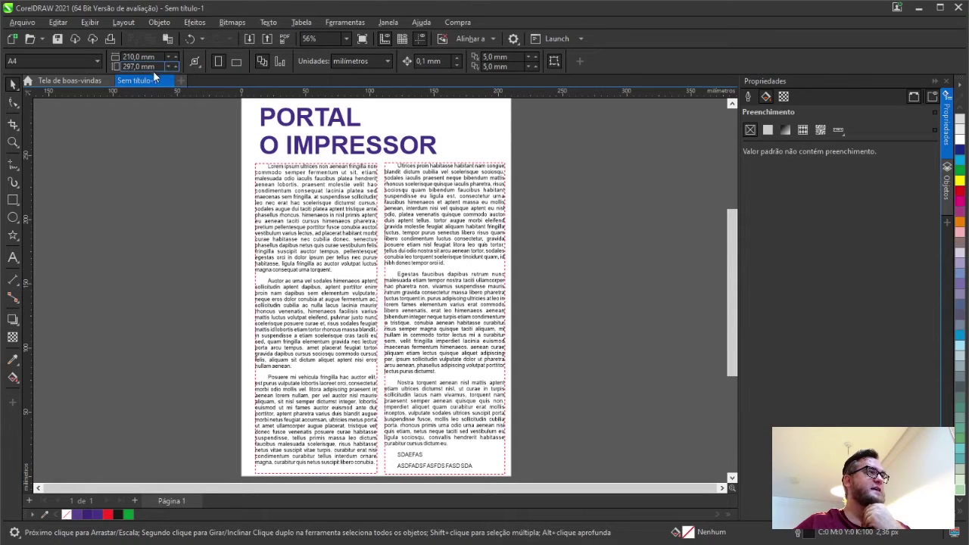
- Set the first column's frame width to 105 mm and move the frame against the page's left edge
left_click(326, 225)
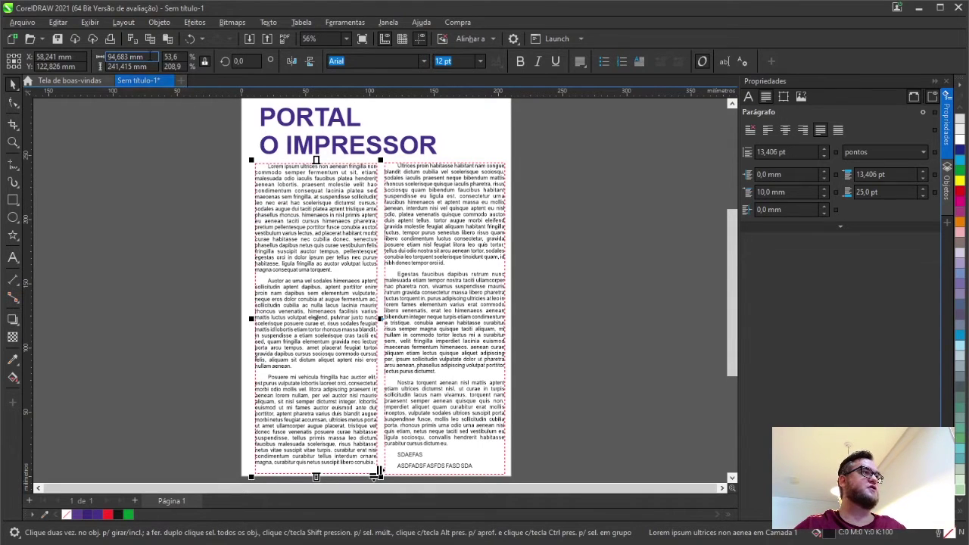
left_click(124, 56)
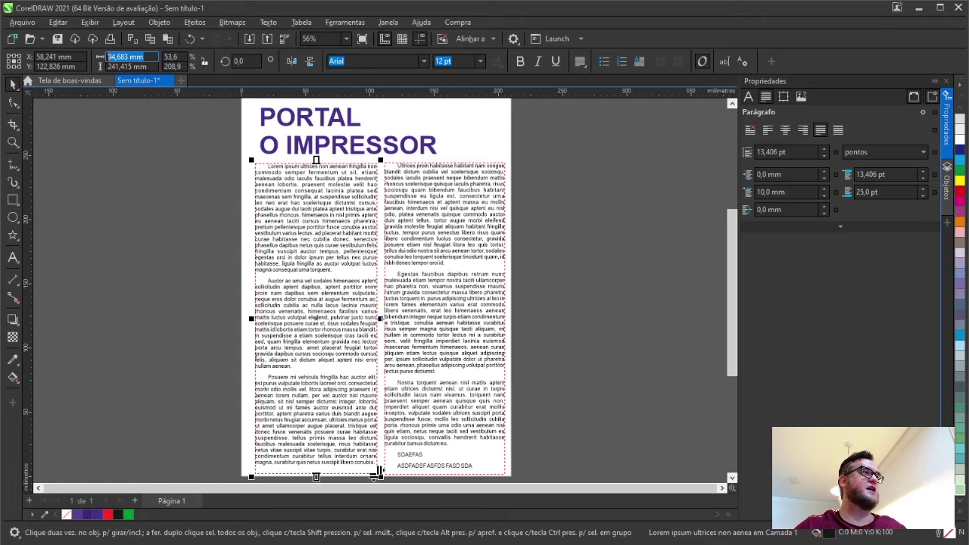
type("10,5")
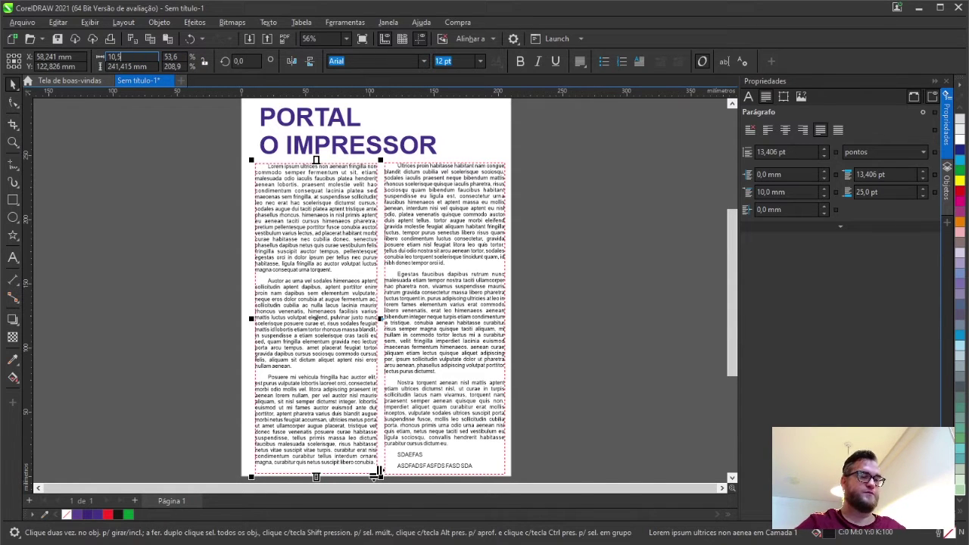
key("Return")
left_click_drag(318, 236, 309, 245)
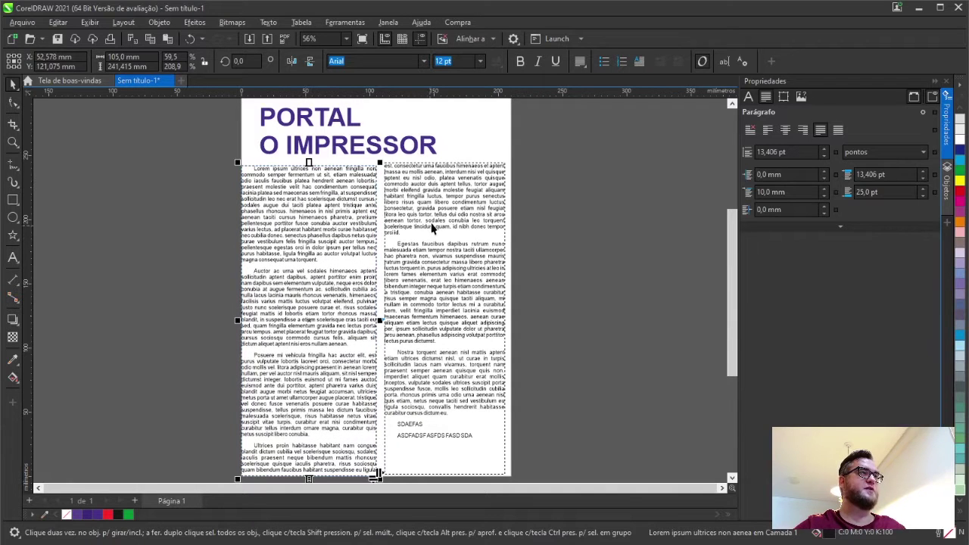
- Set the second column's text frame width to 105 mm
left_click(445, 222)
left_click_drag(149, 56, 115, 59)
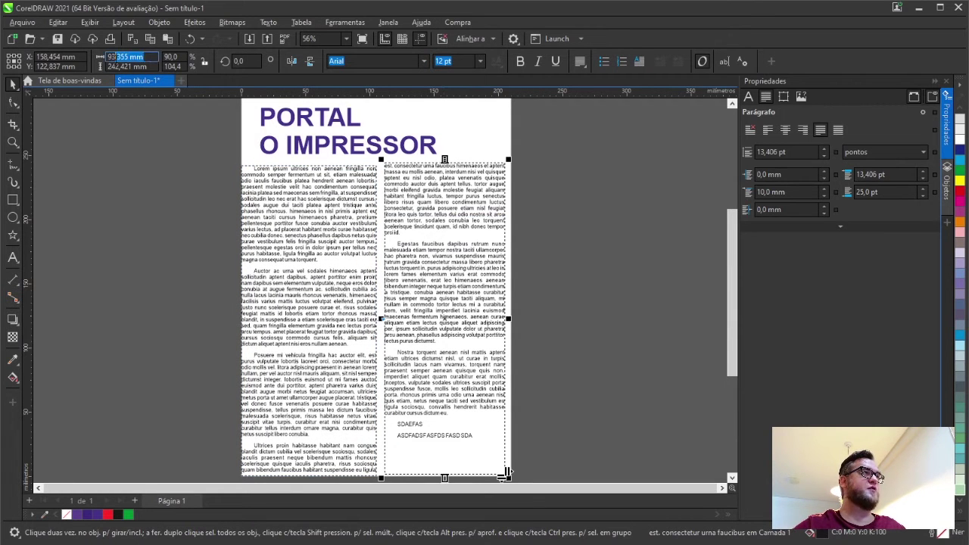
type("105")
key("Return")
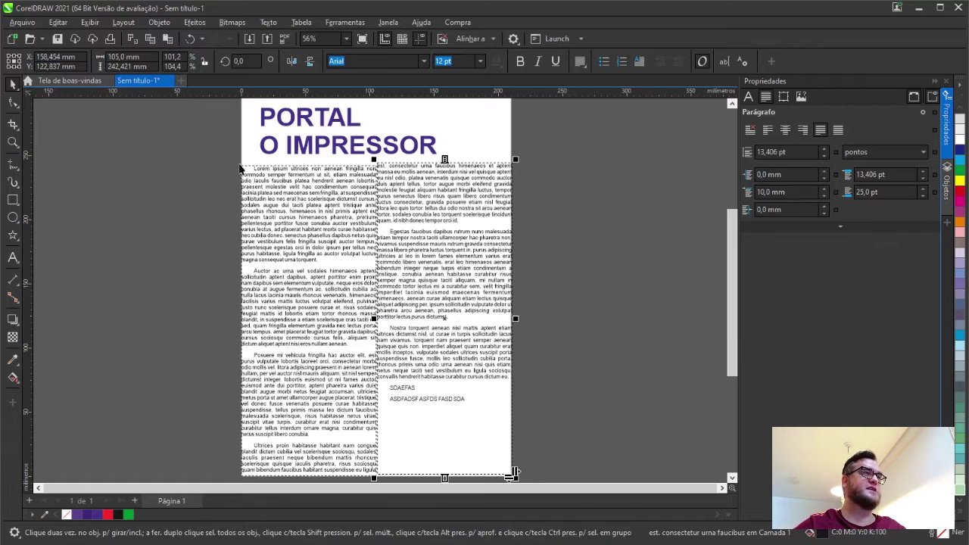
- Align the second column's frame to the right and bottom edges of the page
left_click(165, 23)
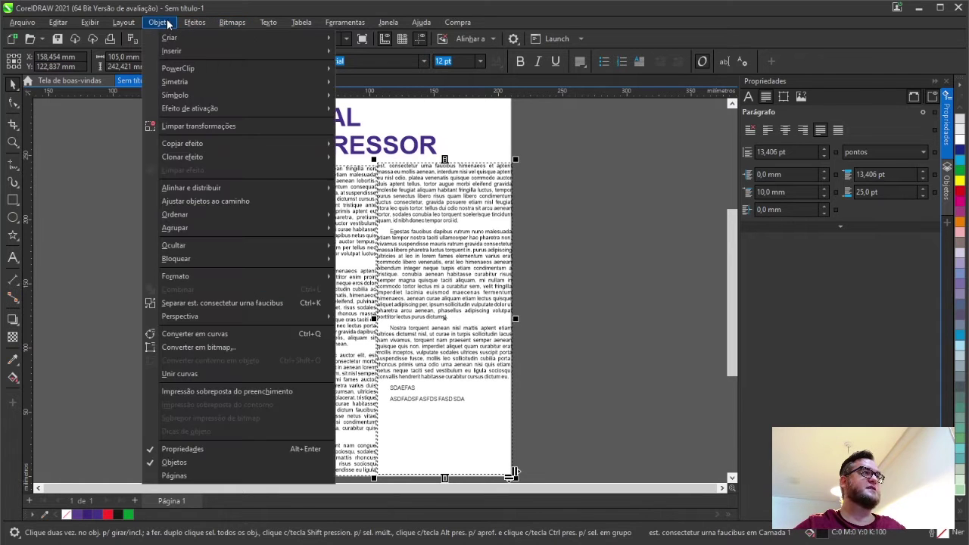
mouse_move(265, 186)
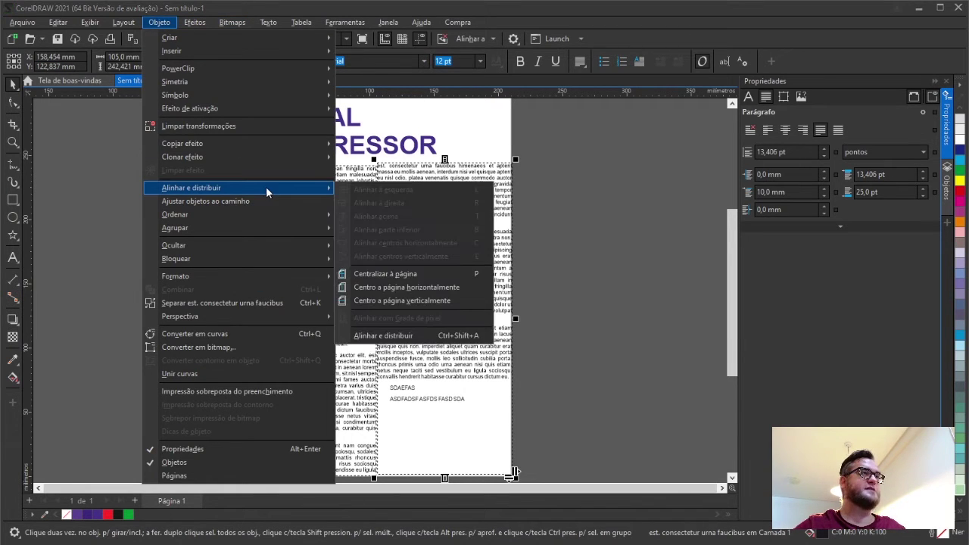
left_click(424, 336)
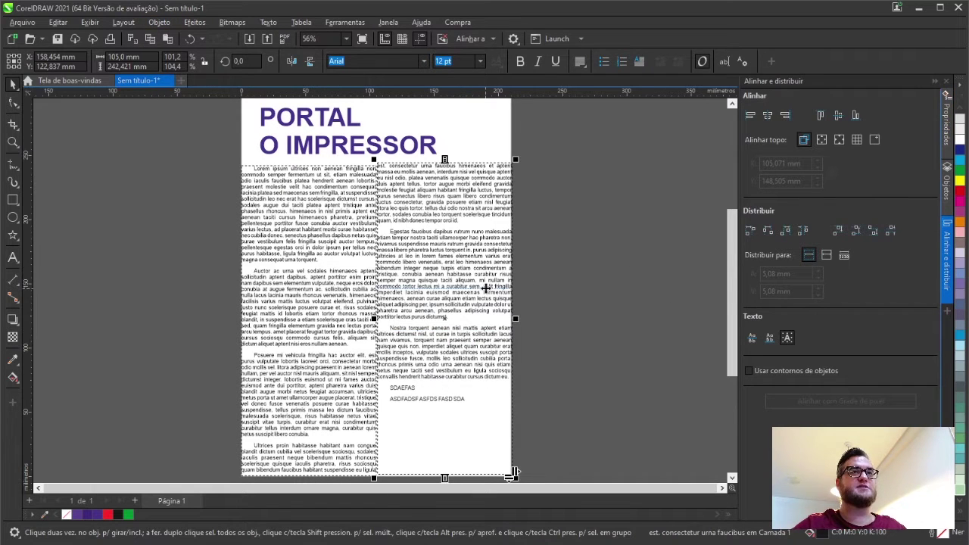
left_click(822, 142)
left_click(786, 119)
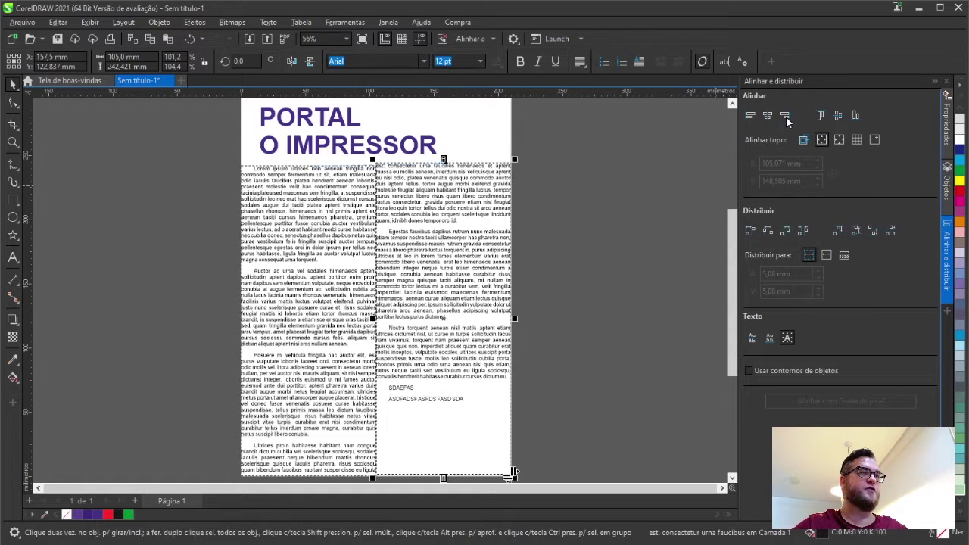
left_click(854, 115)
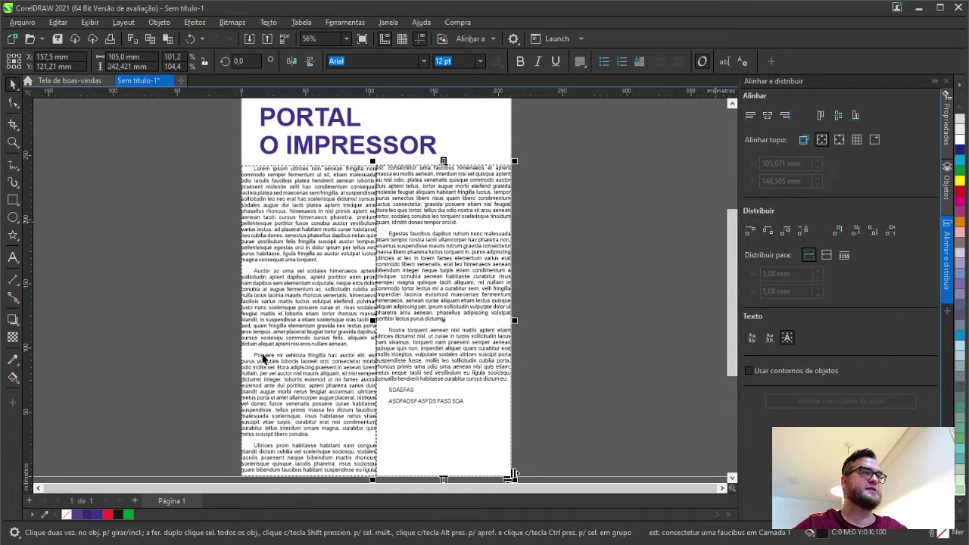
- Align the first column's frame to the page's left and bottom edges, and undo the resizing and alignment of both columns
left_click(319, 343)
key("ctrl+z")
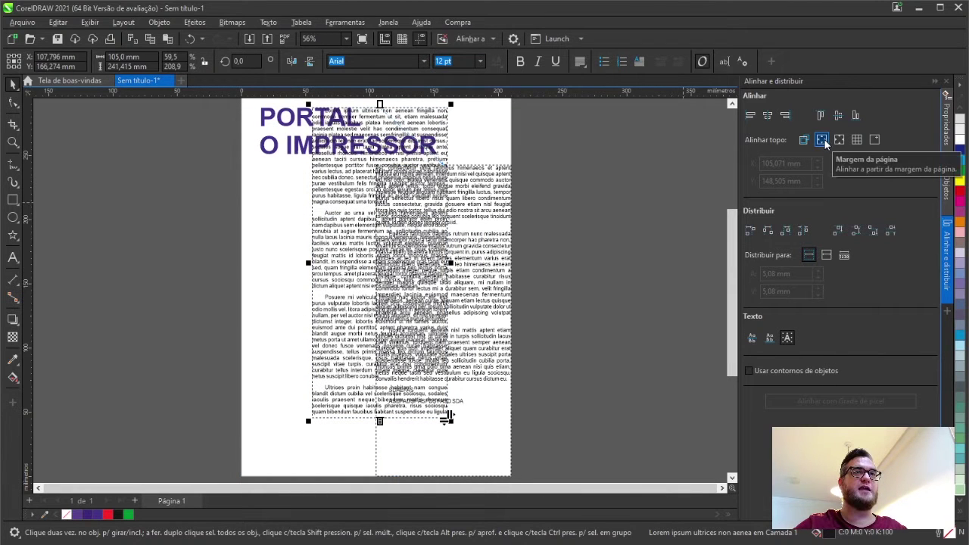
left_click(749, 116)
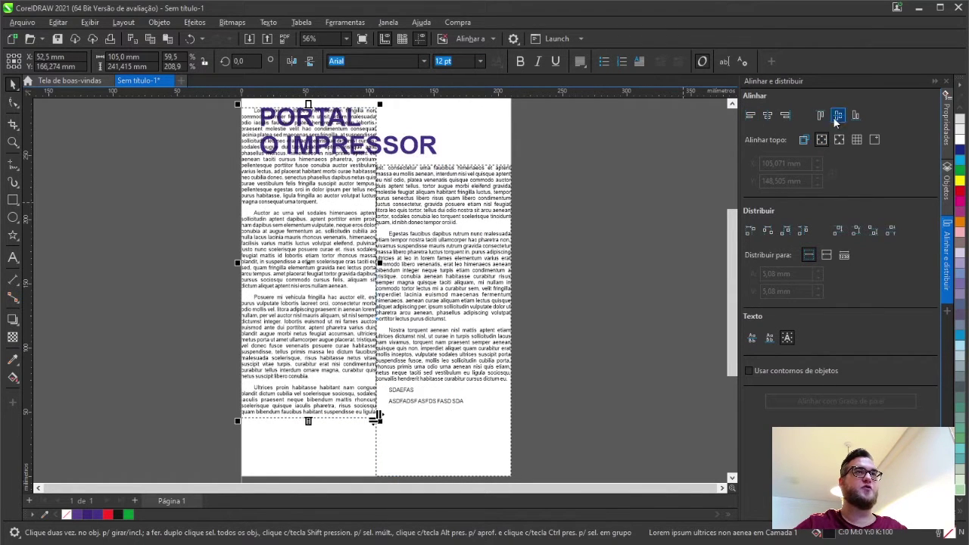
left_click(855, 116)
key("ctrl+z")
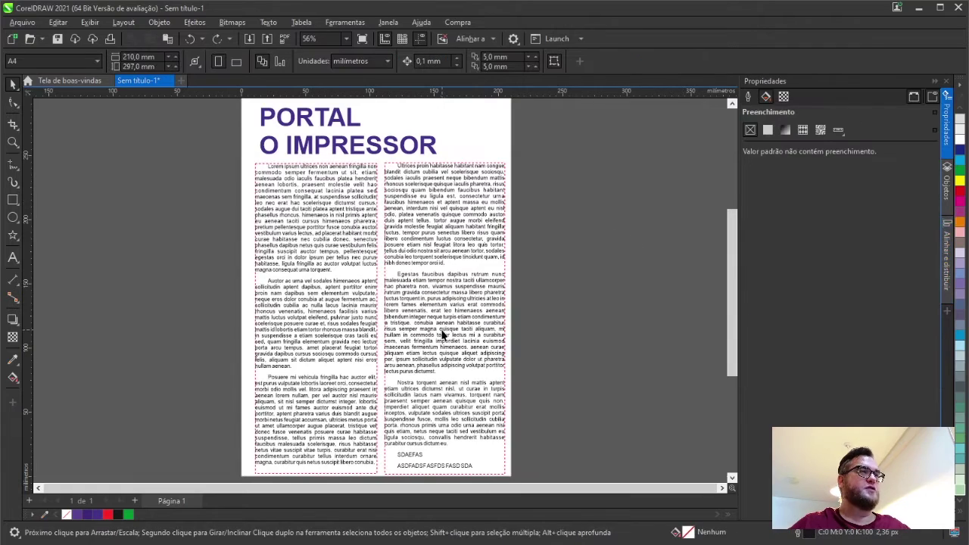
- Delete the second column's frame and widen the first frame rightward to a width of about 198.5 mm
left_click(453, 309)
key("Delete")
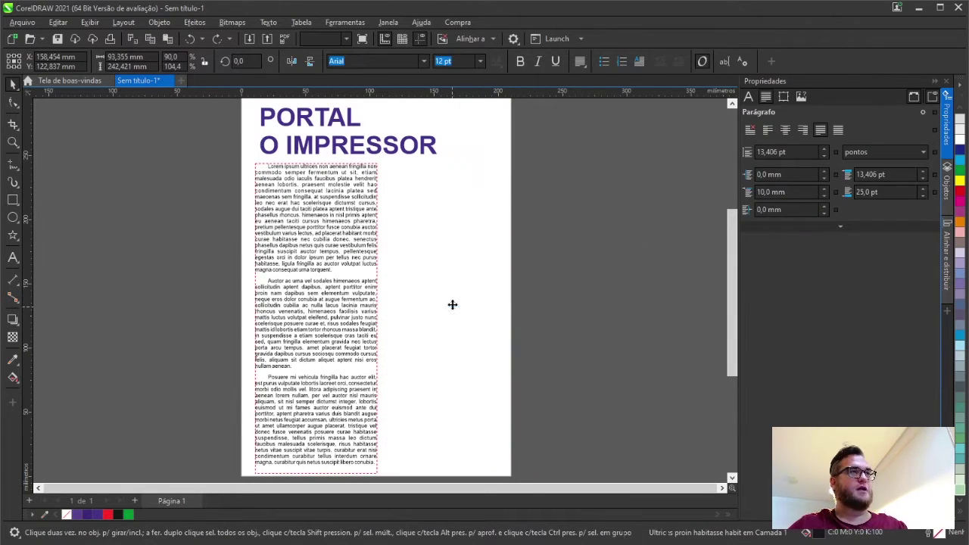
left_click(371, 294)
left_click_drag(380, 318, 514, 307)
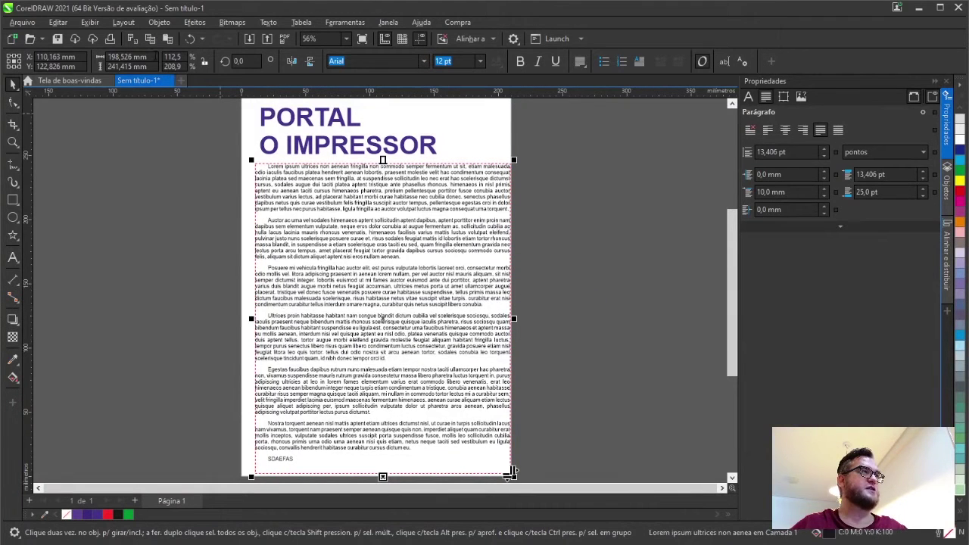
- Set the remaining text frame's width to 210 mm and fit it to the page's side edges
left_click(127, 57)
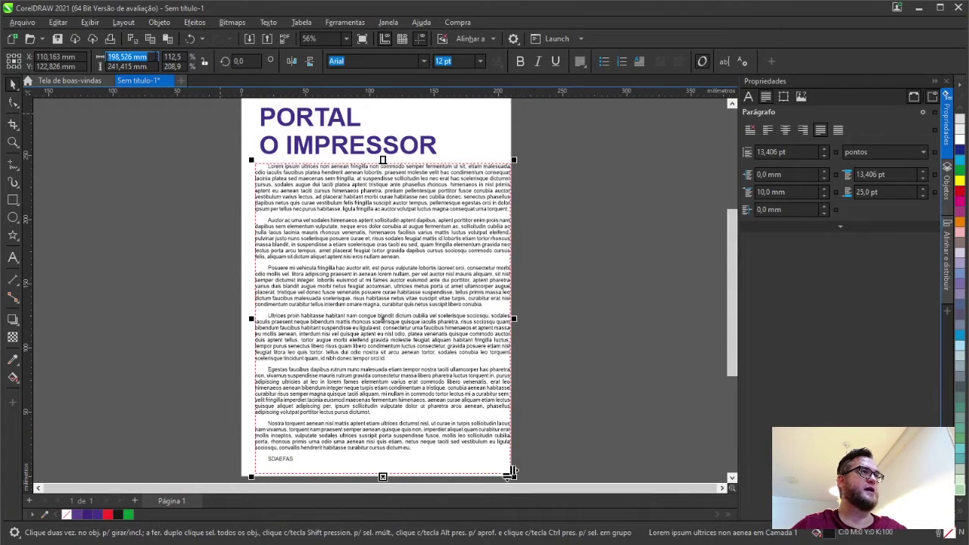
type("21")
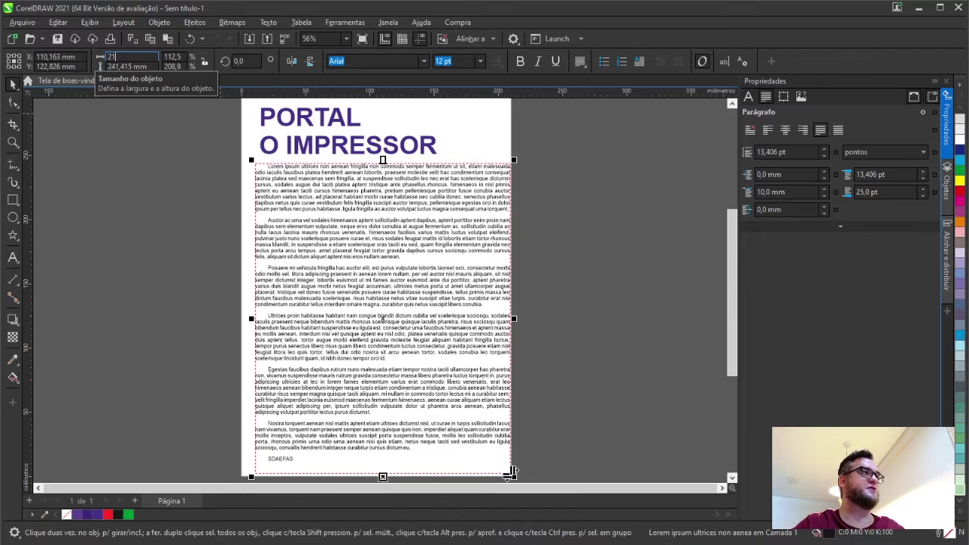
type("0")
key("Return")
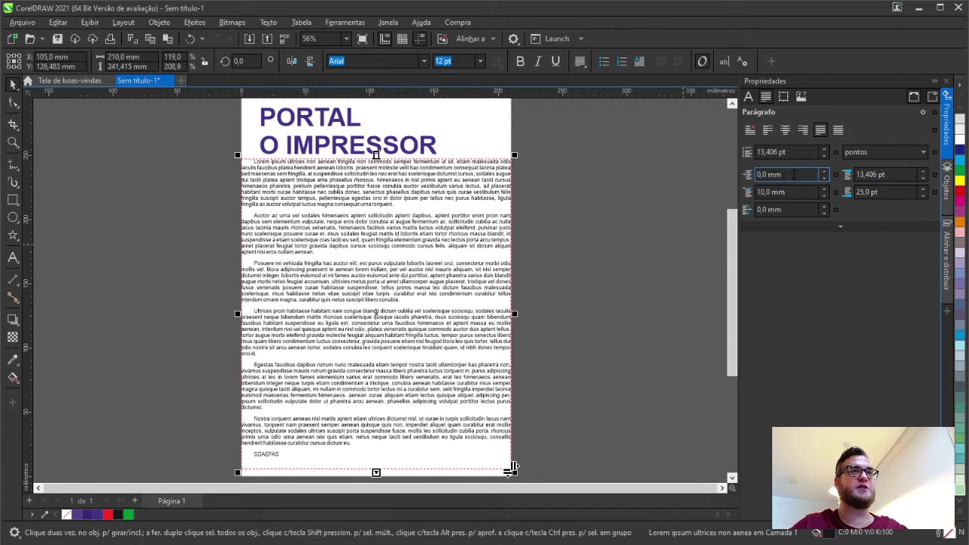
- Set the text's left indent to 15 mm and its first-line indent to 20 mm, then to 30 mm
left_click(793, 174)
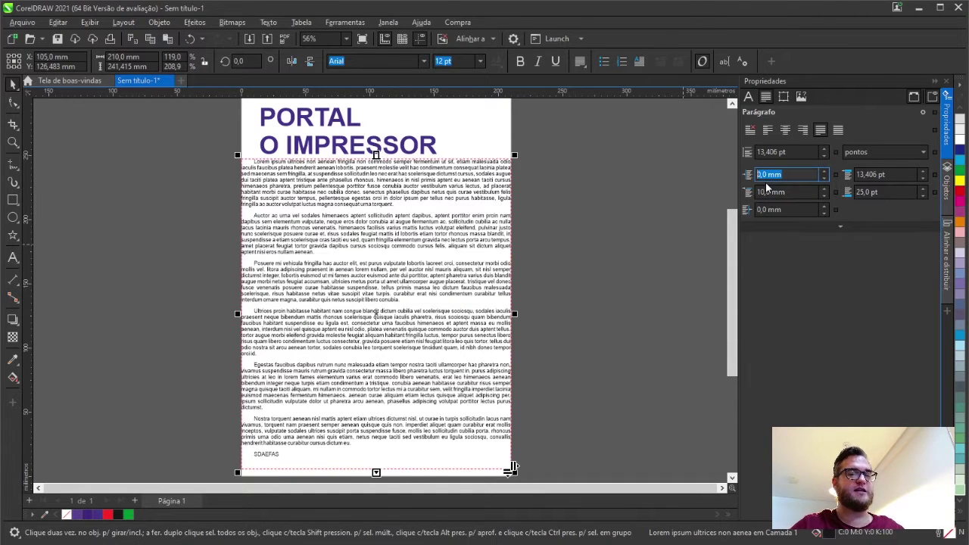
type("15")
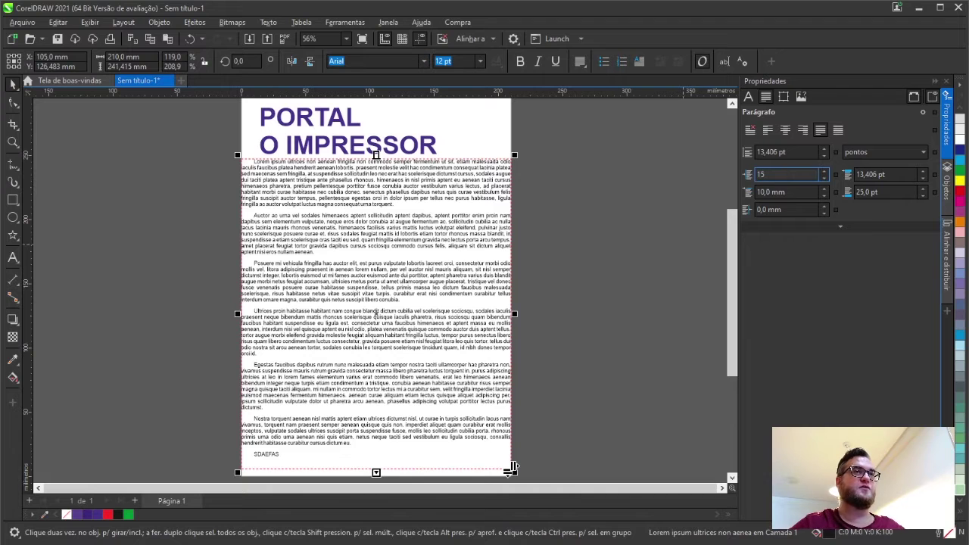
key("Tab")
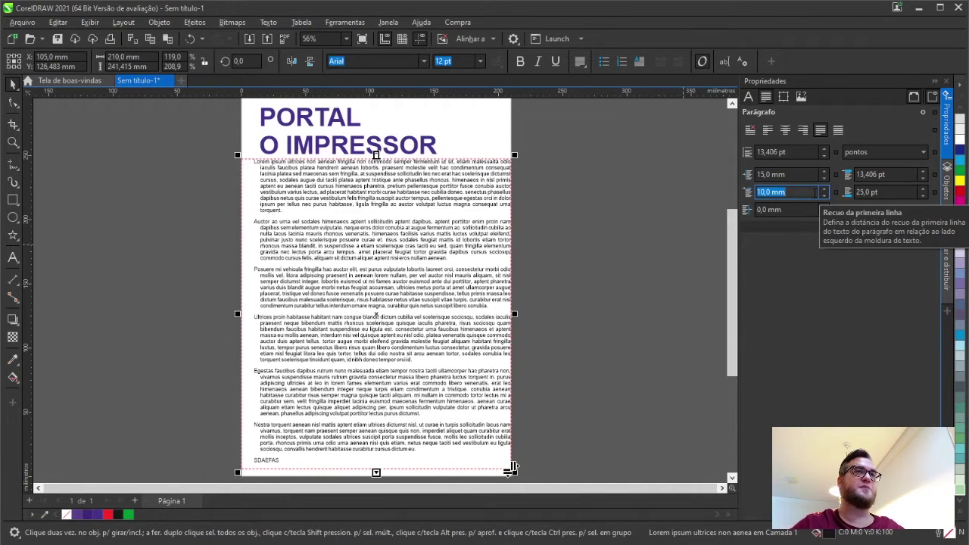
type("20")
key("Return")
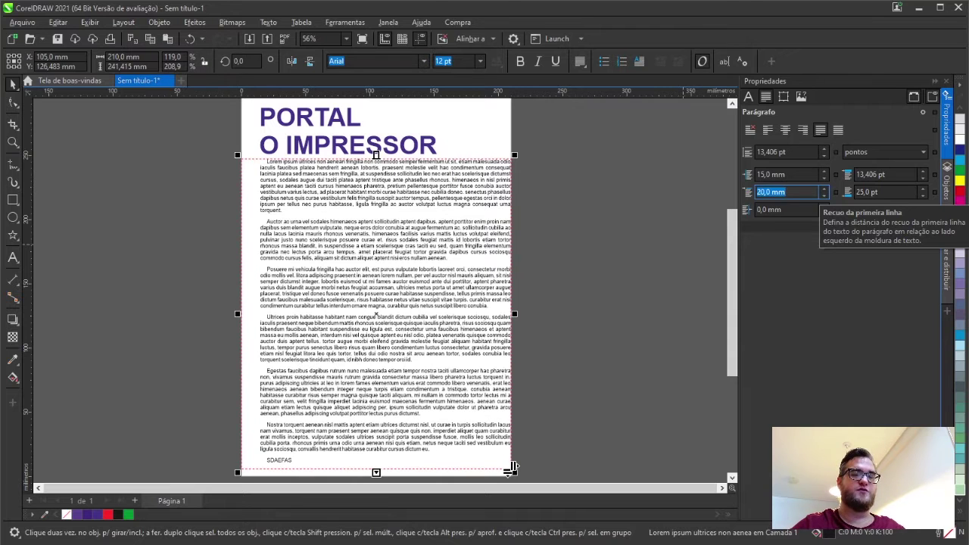
type("30")
key("Return")
- Set the text's right indent to 15 mm and deselect the frame
key("Tab")
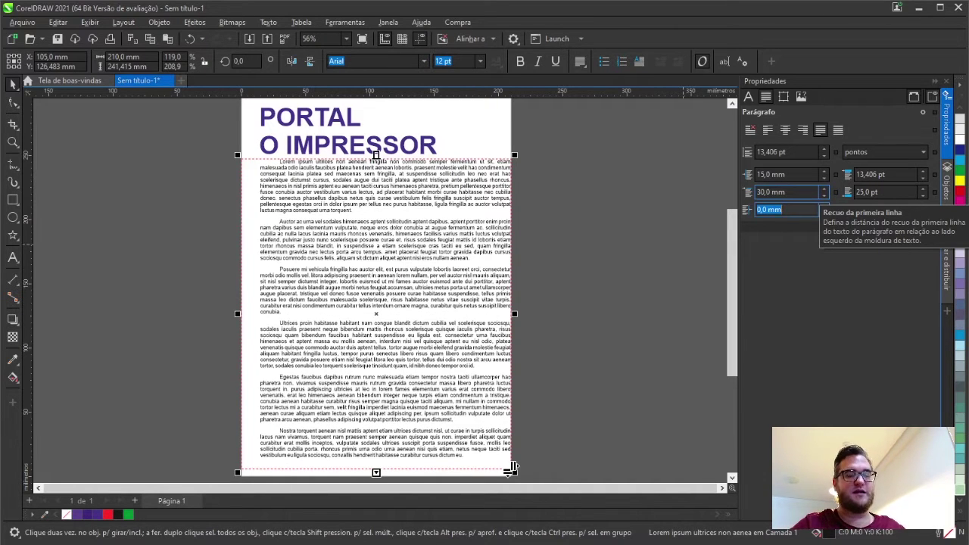
type("15")
key("Return")
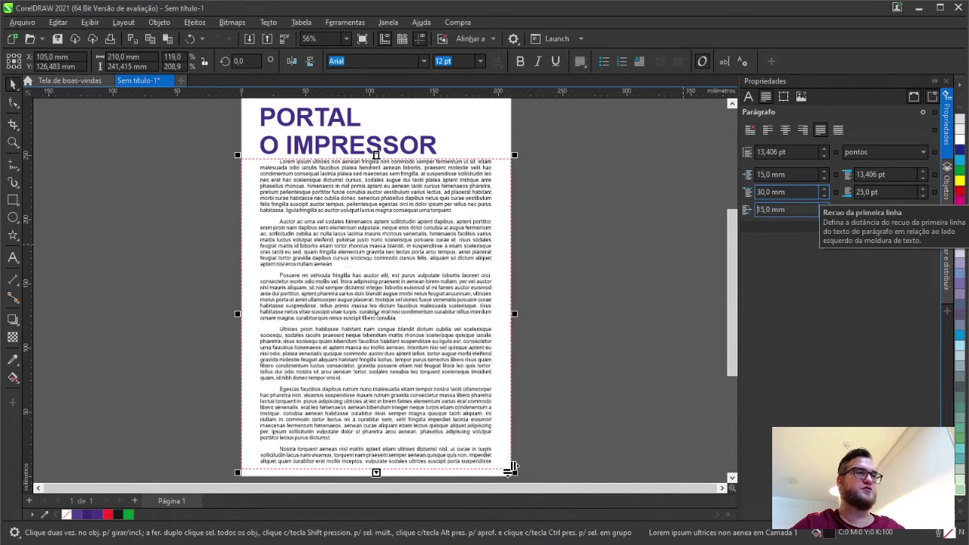
left_click(535, 231)
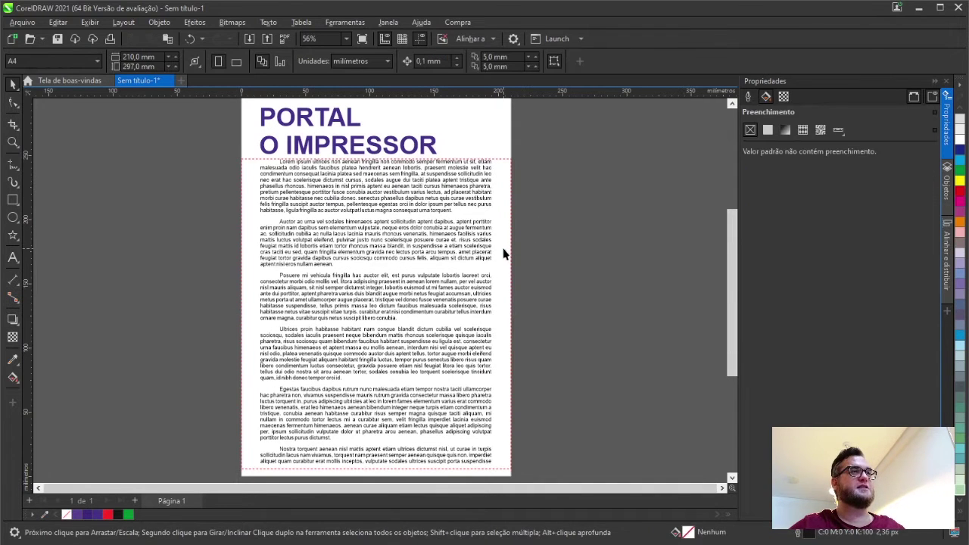
left_click(504, 253)
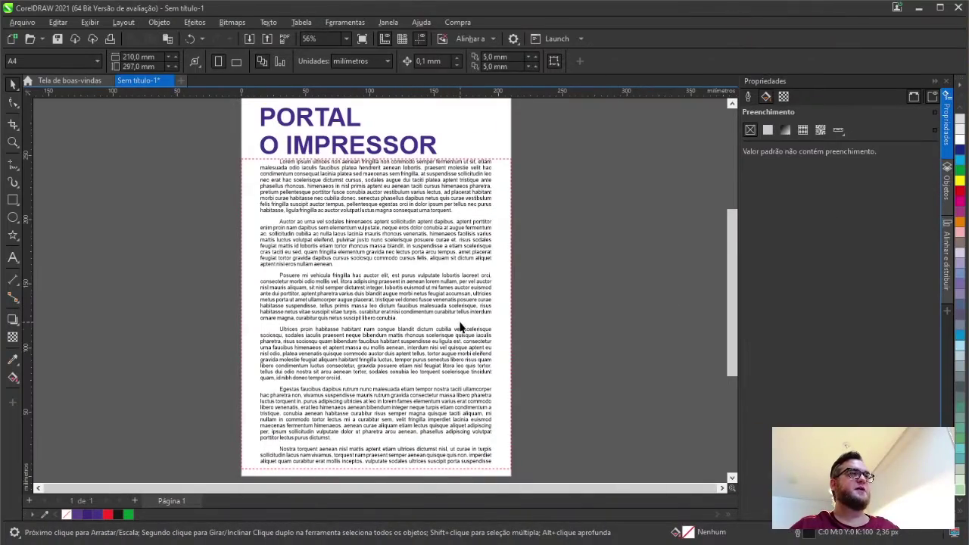
- Shorten the text frame from its lower edge so that it ends just below the Egestas paragraph, and deselect it
left_click(460, 327)
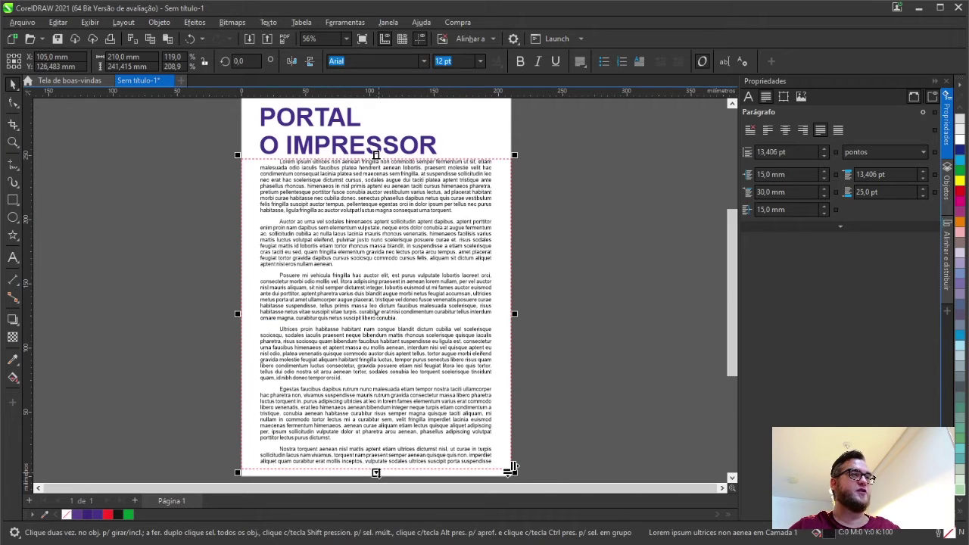
left_click_drag(376, 472, 376, 446)
left_click(444, 471)
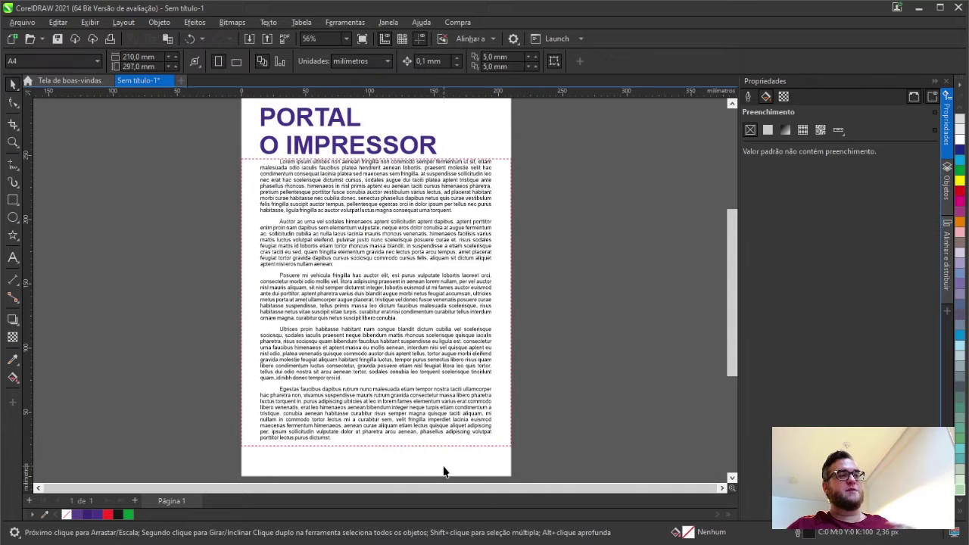